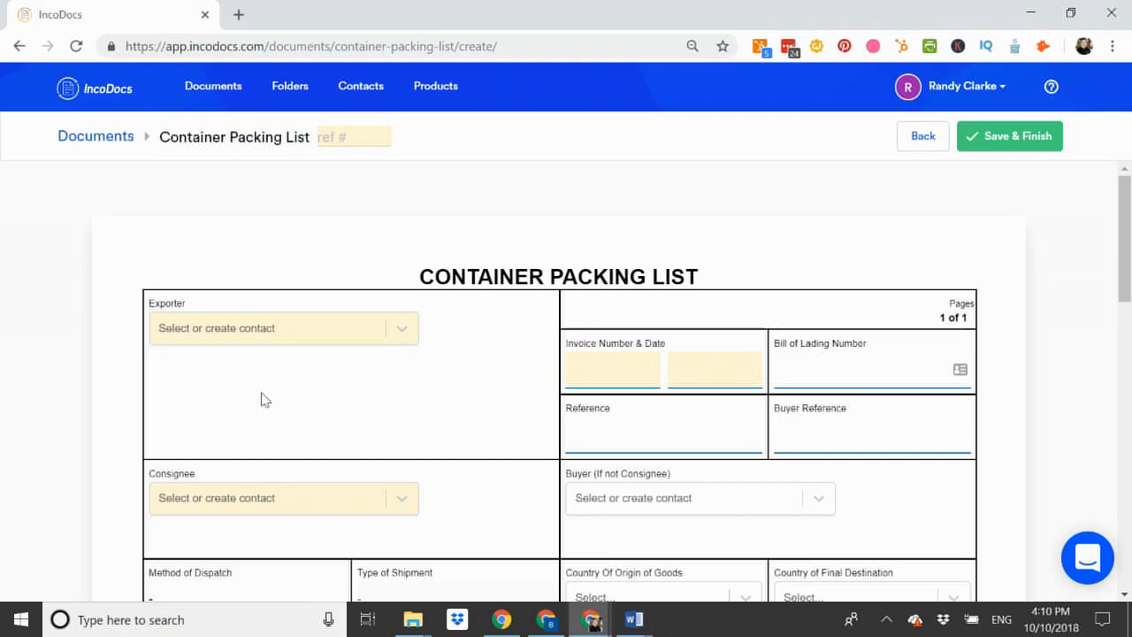
Open the form for creating a new exporter contact, review its contact and address fields, and close it without saving.
click(243, 332)
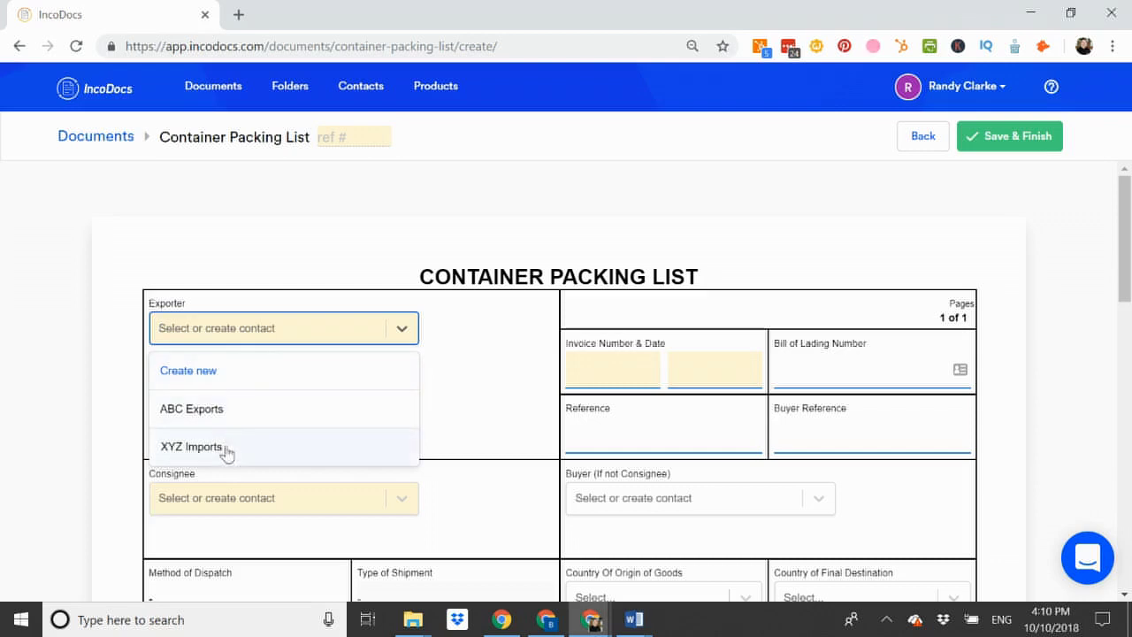
click(189, 377)
scroll(462, 357, down, 3)
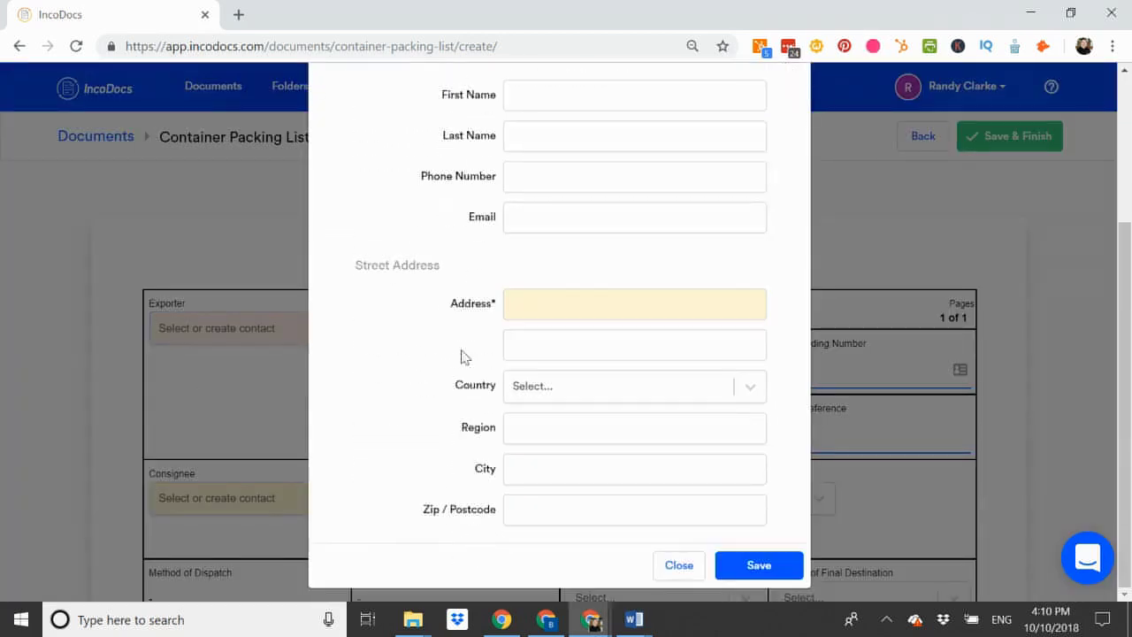
scroll(642, 292, up, 3)
click(788, 97)
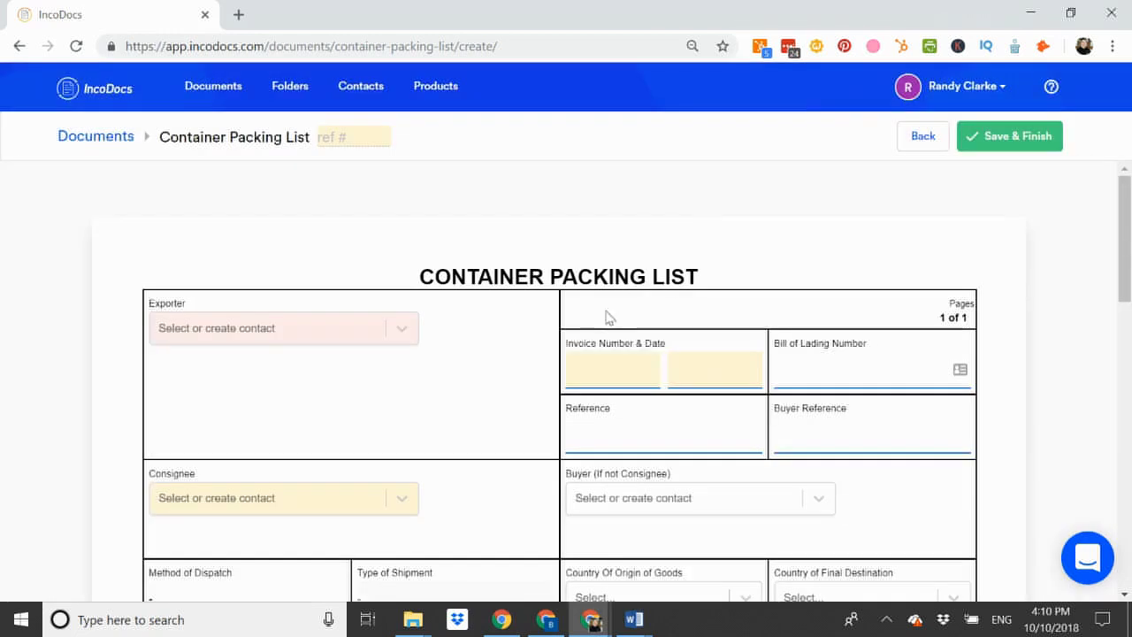
Choose ABC Exports as the exporter and XYZ Imports as the consignee from the saved contacts.
click(298, 331)
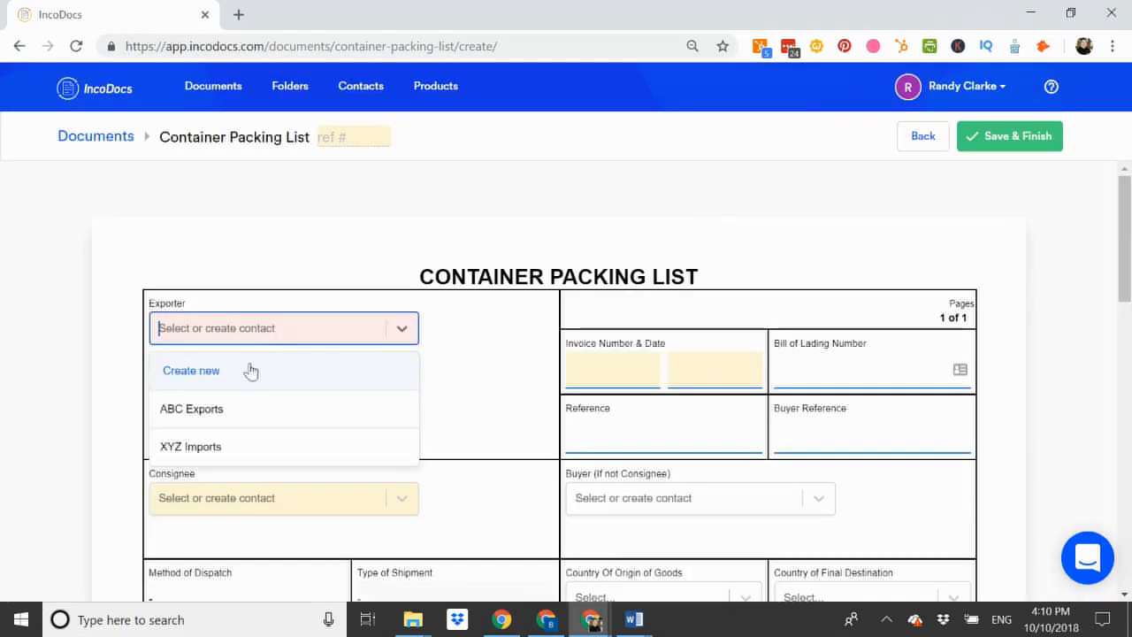
click(203, 406)
scroll(234, 411, down, 1)
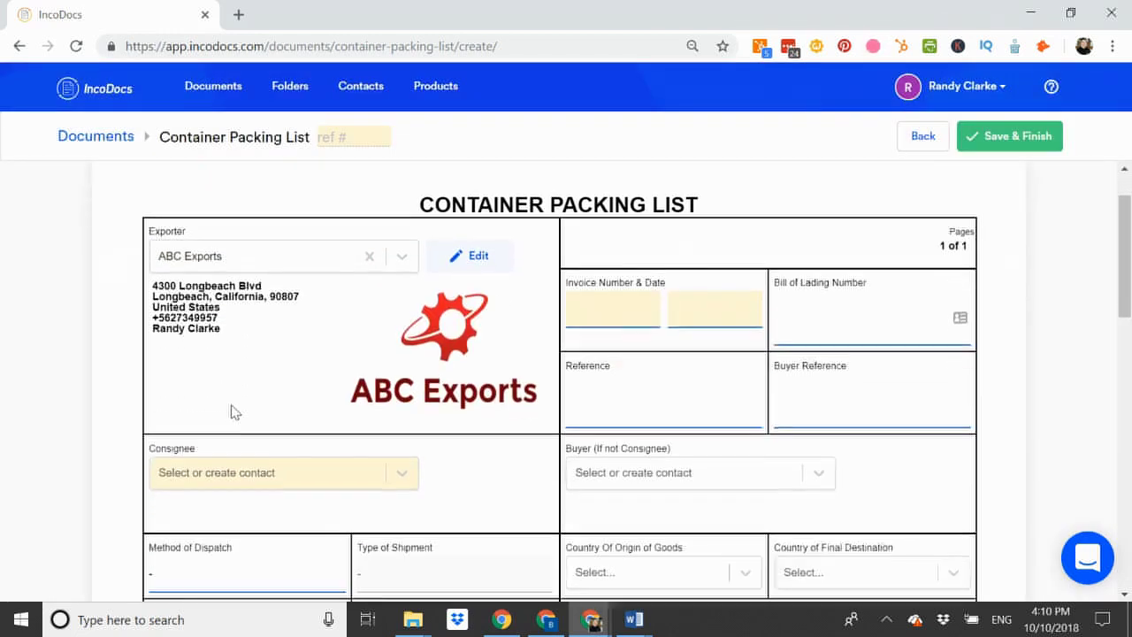
scroll(233, 408, down, 2)
scroll(257, 364, up, 1)
click(263, 378)
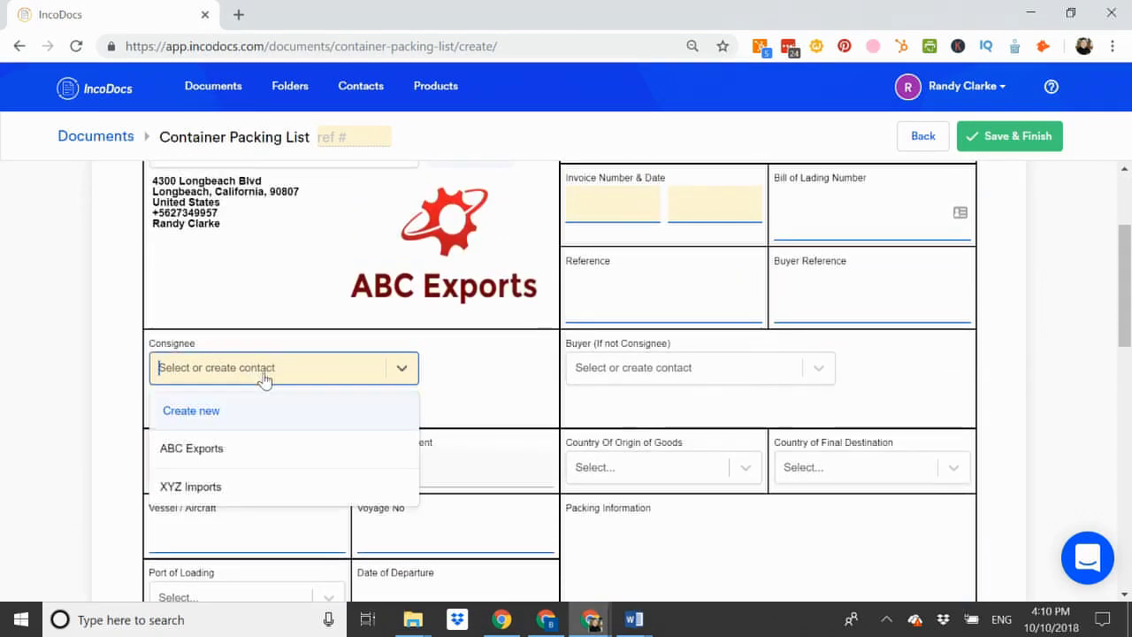
click(218, 487)
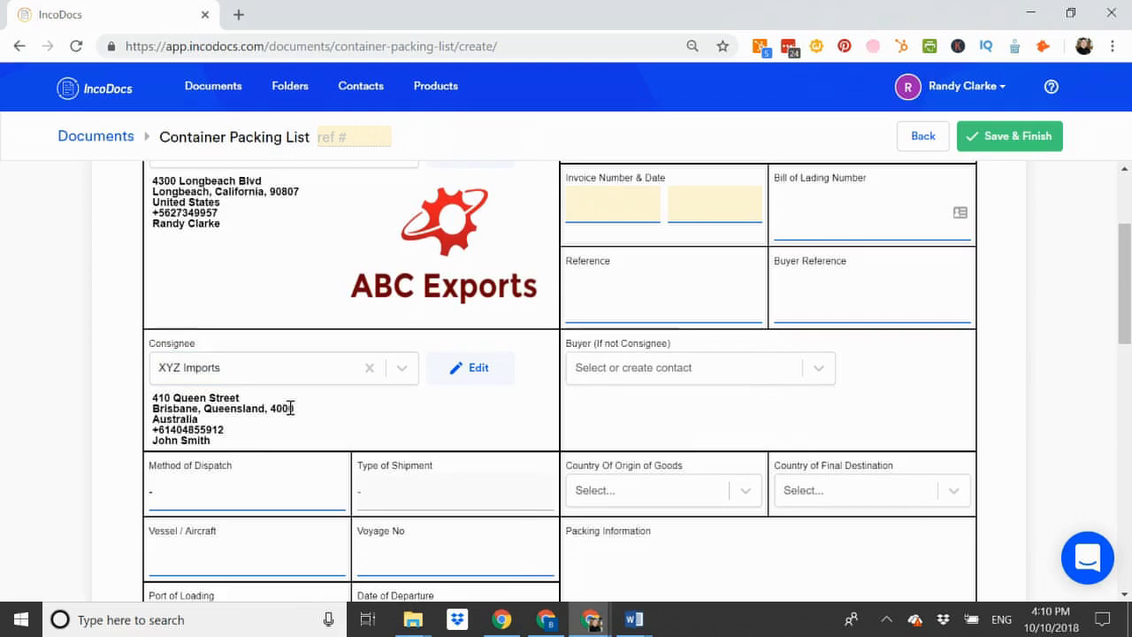
Set the method of dispatch to Sea and the type of shipment to FCL.
scroll(292, 407, down, 1)
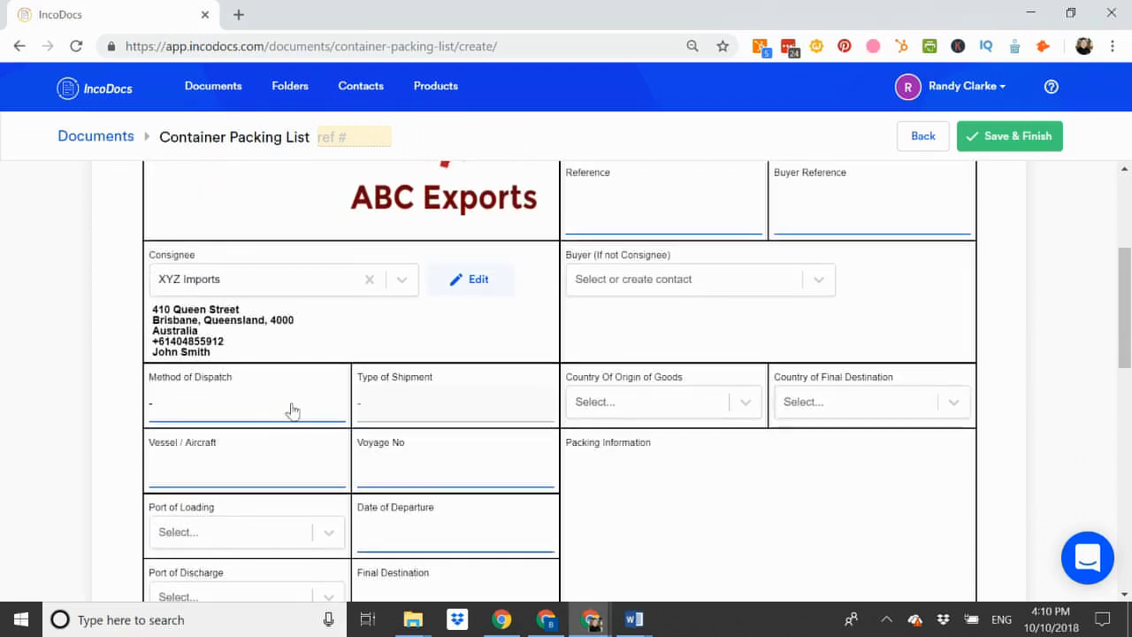
scroll(274, 365, down, 1)
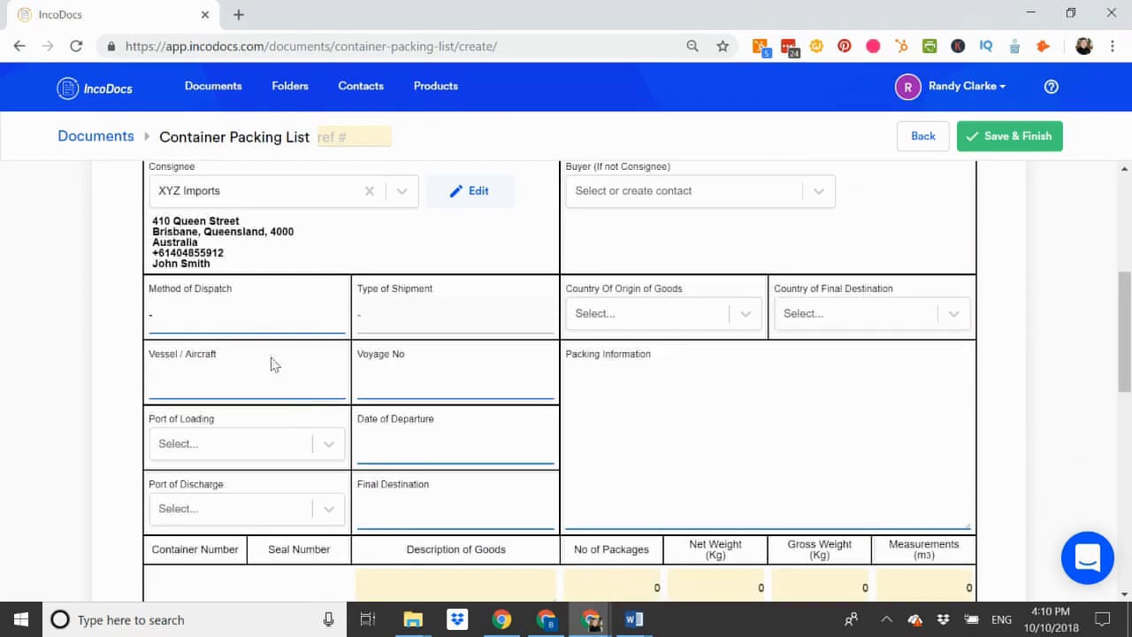
click(217, 324)
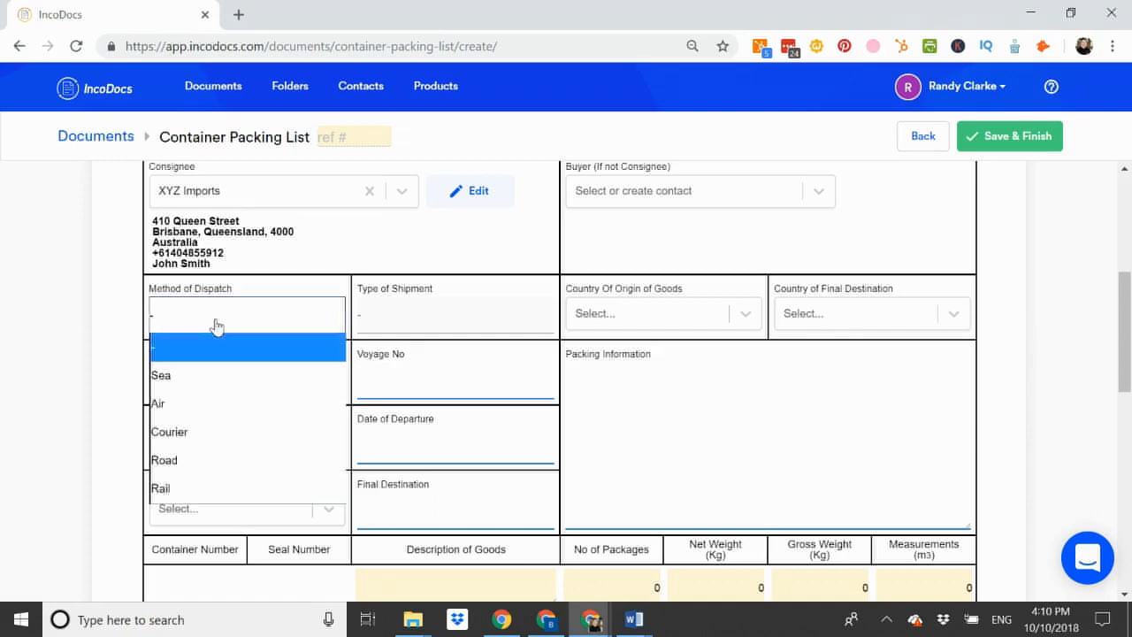
click(181, 380)
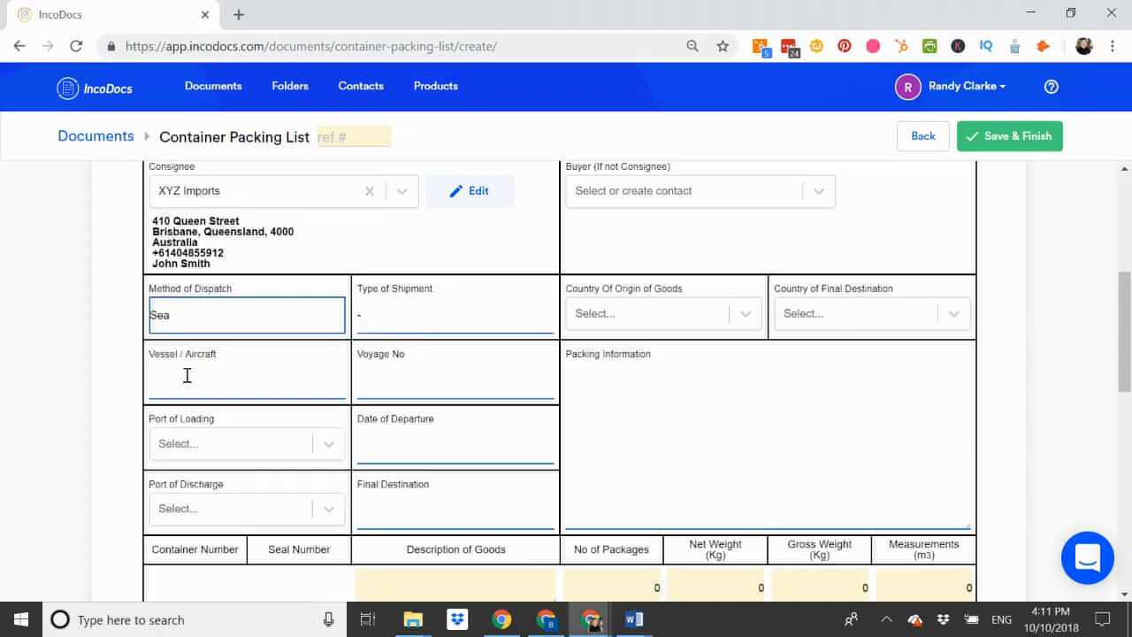
click(416, 320)
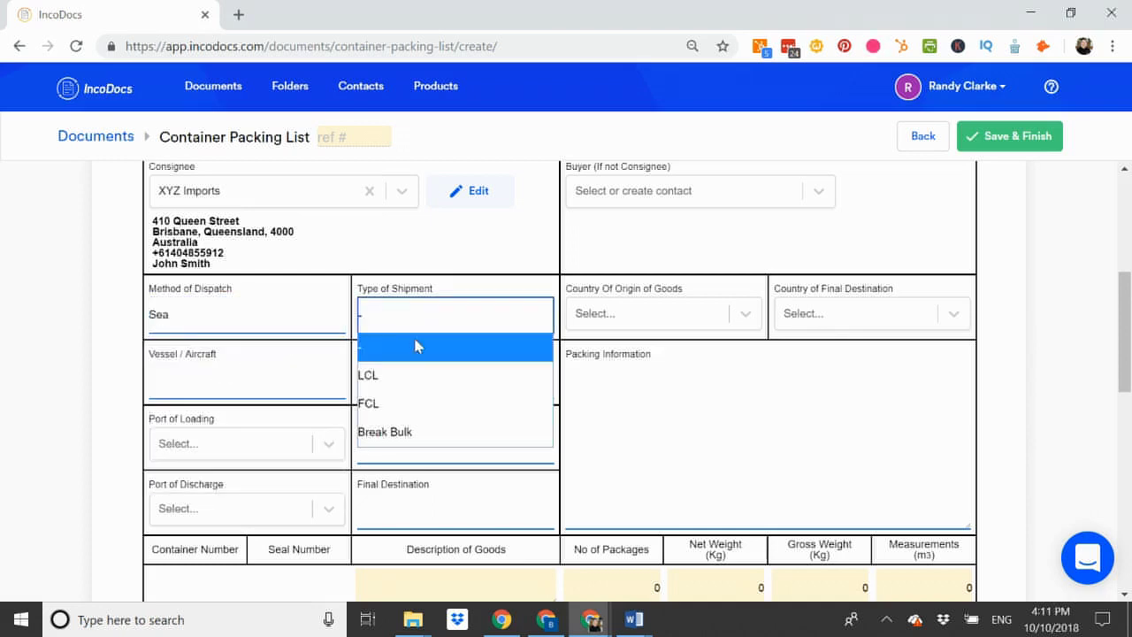
click(386, 406)
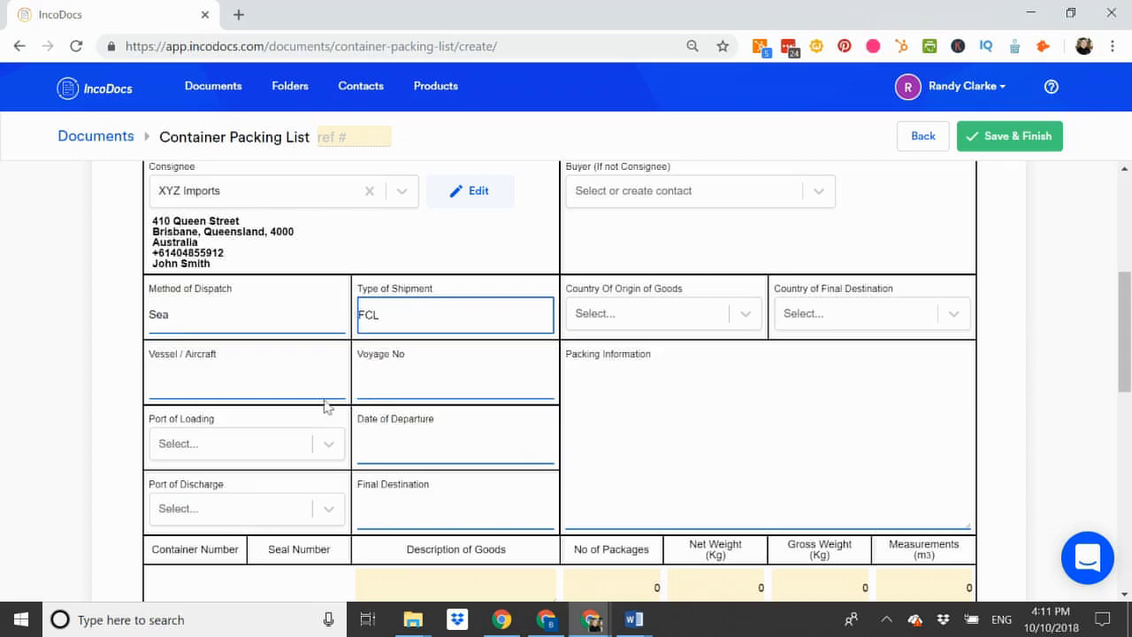
Enter MAERSK PHOENIX as the vessel and 160W as the voyage number.
click(216, 380)
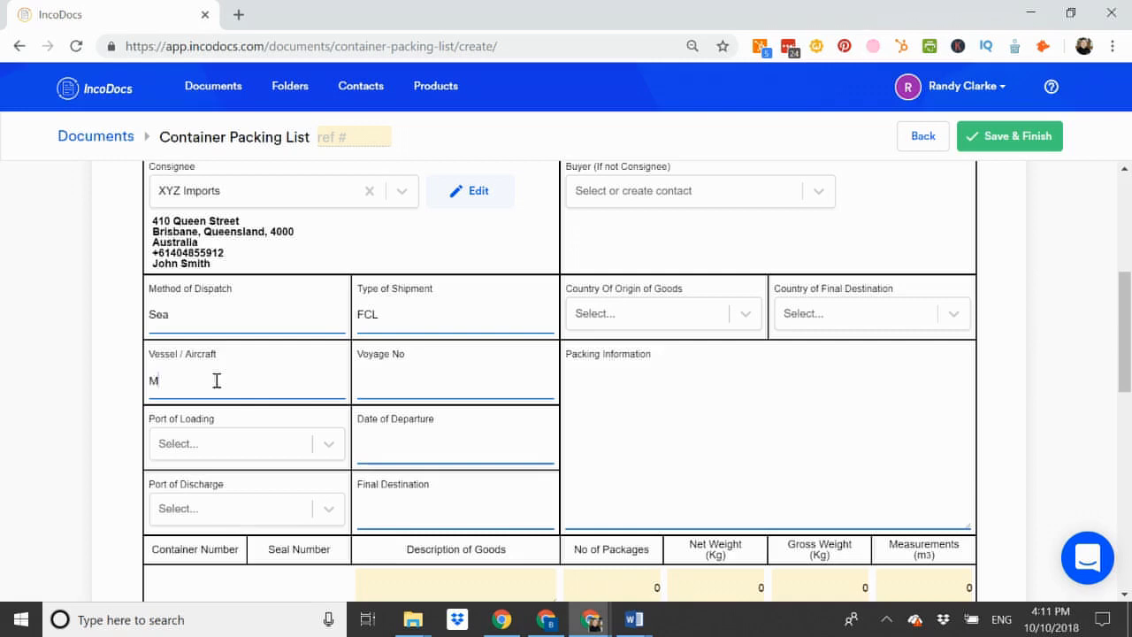
text(MAERSK PHO)
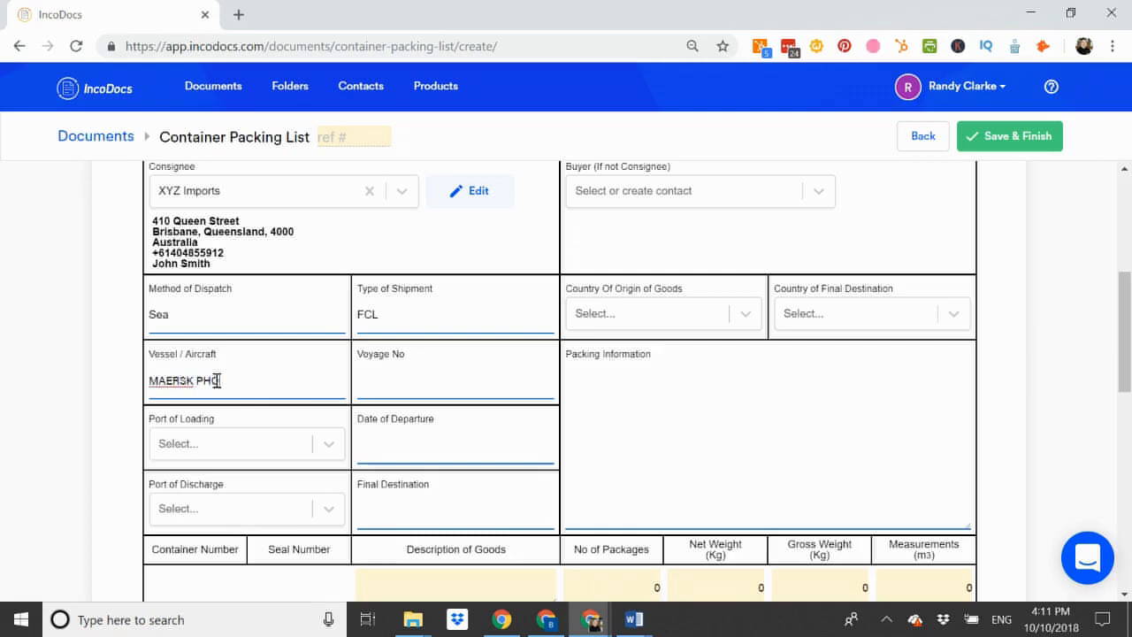
text(ENIX)
key(Tab)
click(372, 383)
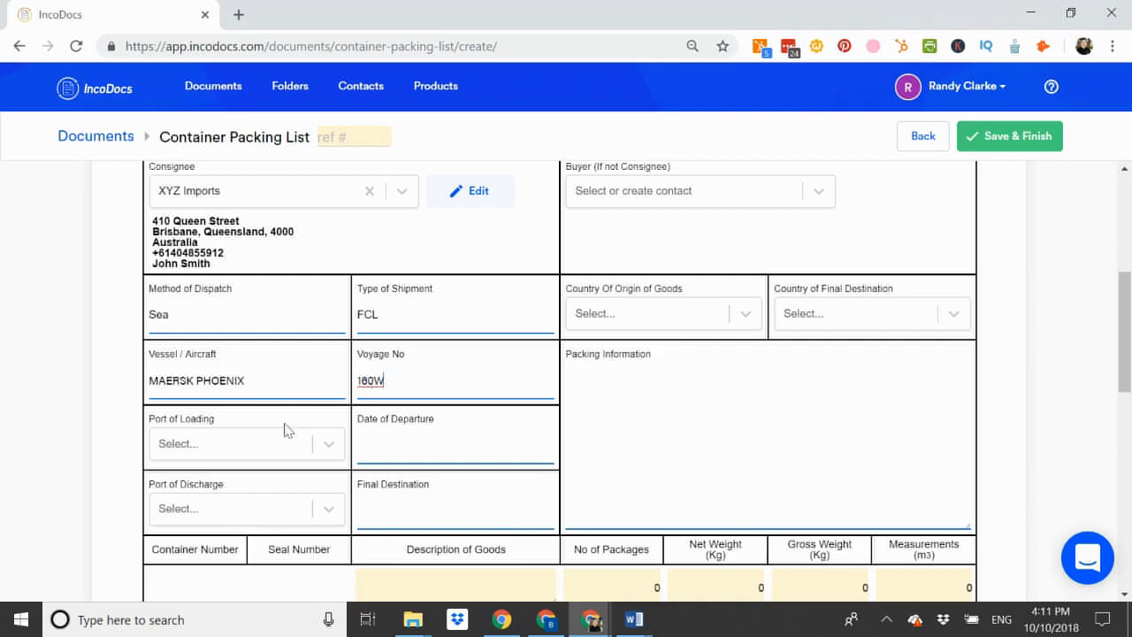
Set the port of loading to United States of America - Long Beach and the port of discharge to Australia - Sydney.
click(251, 443)
text(LONG BEAC)
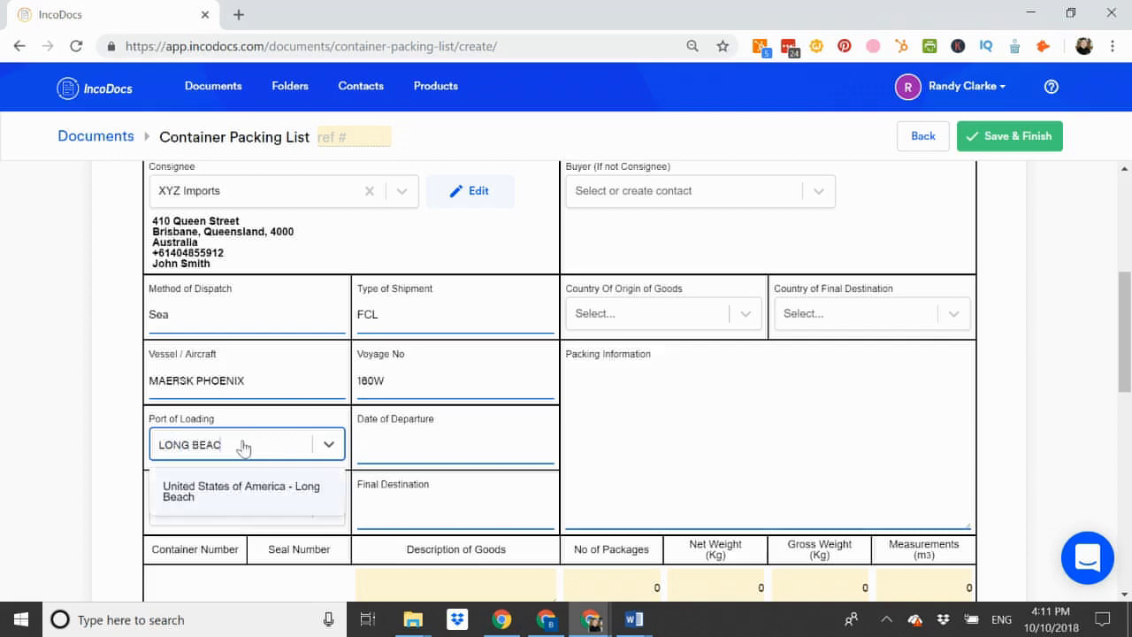
click(213, 493)
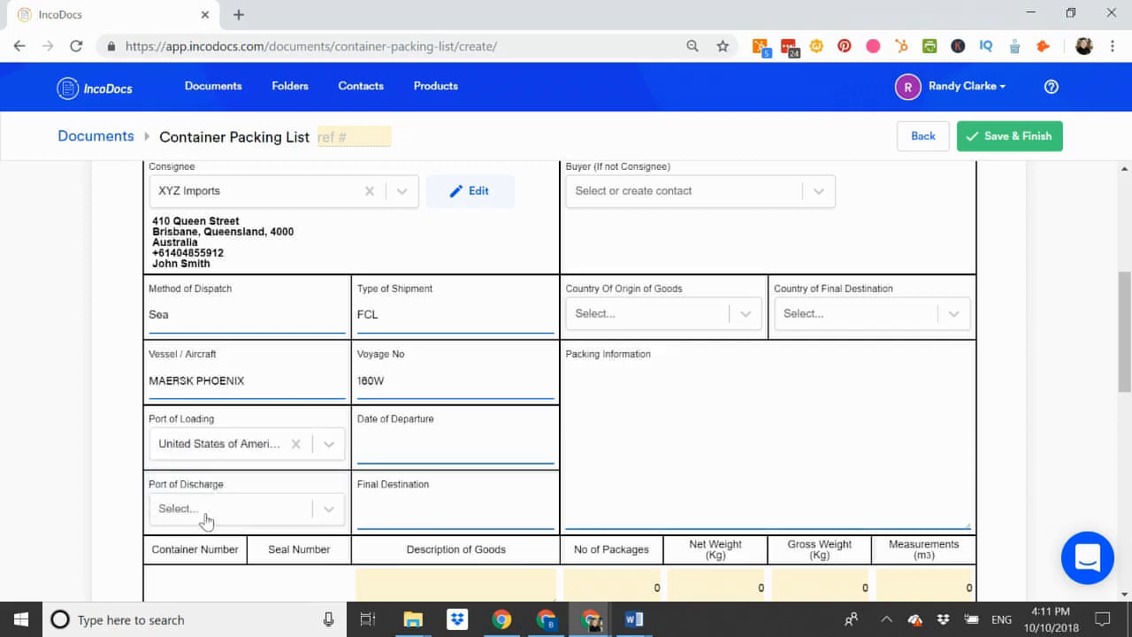
click(206, 519)
text(SYDN)
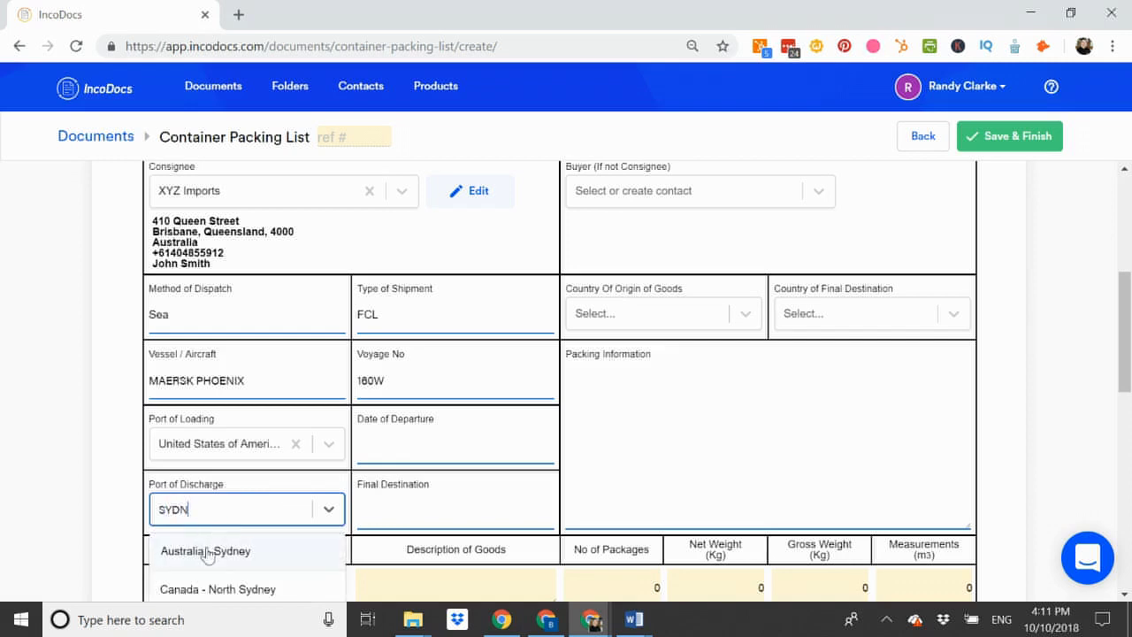
click(206, 548)
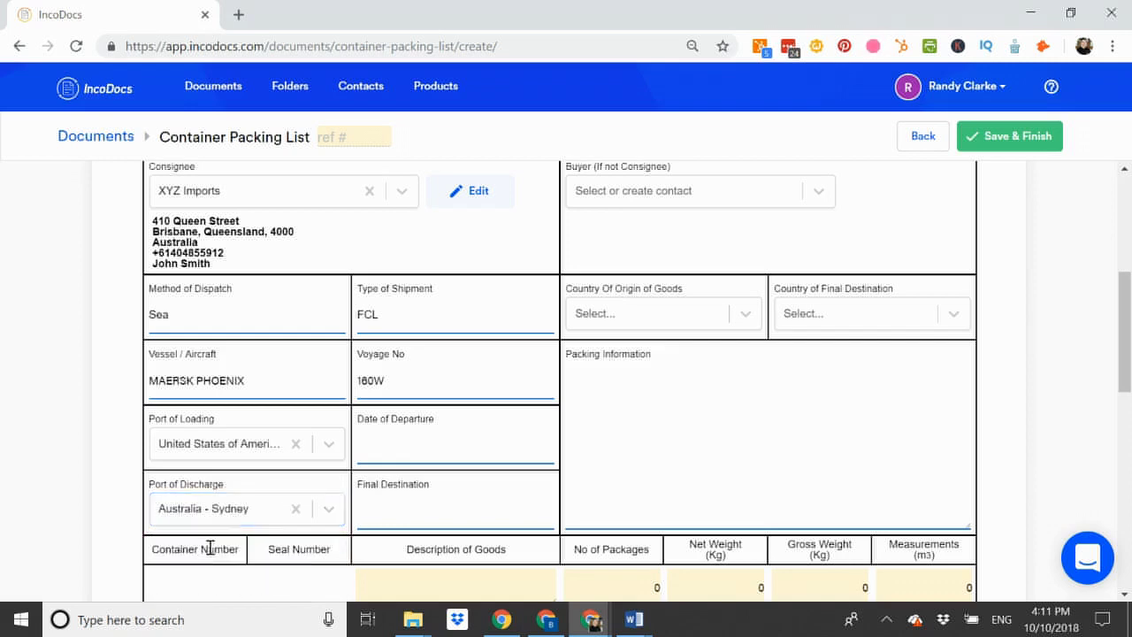
Set the date of departure to 31 Oct 2018 and enter SYDNEY as the final destination.
click(452, 452)
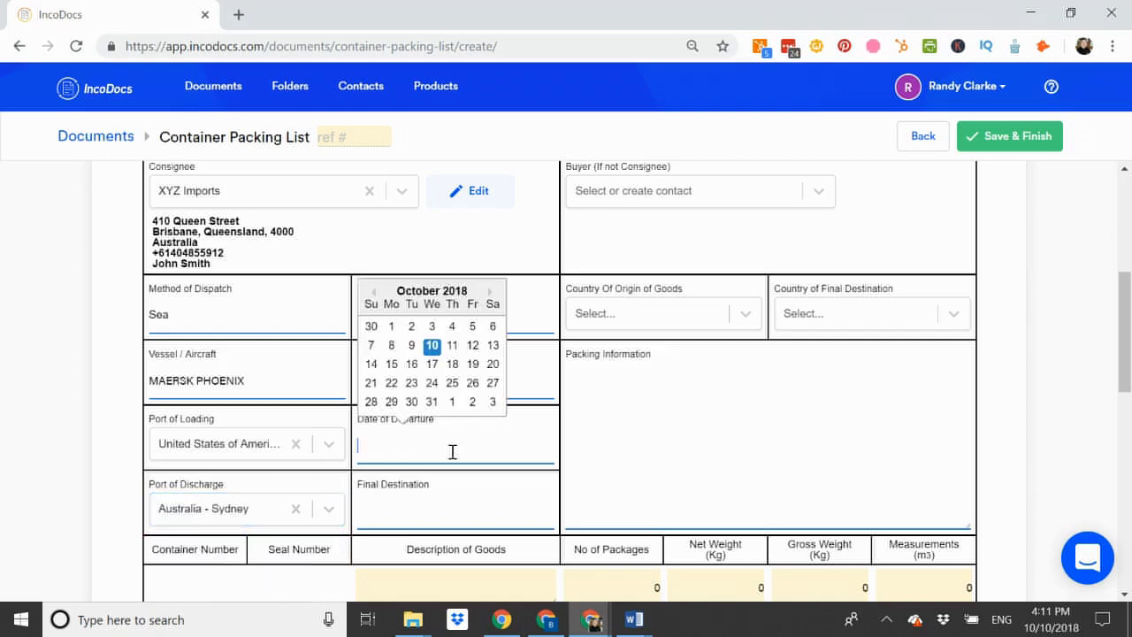
click(432, 402)
scroll(435, 479, down, 1)
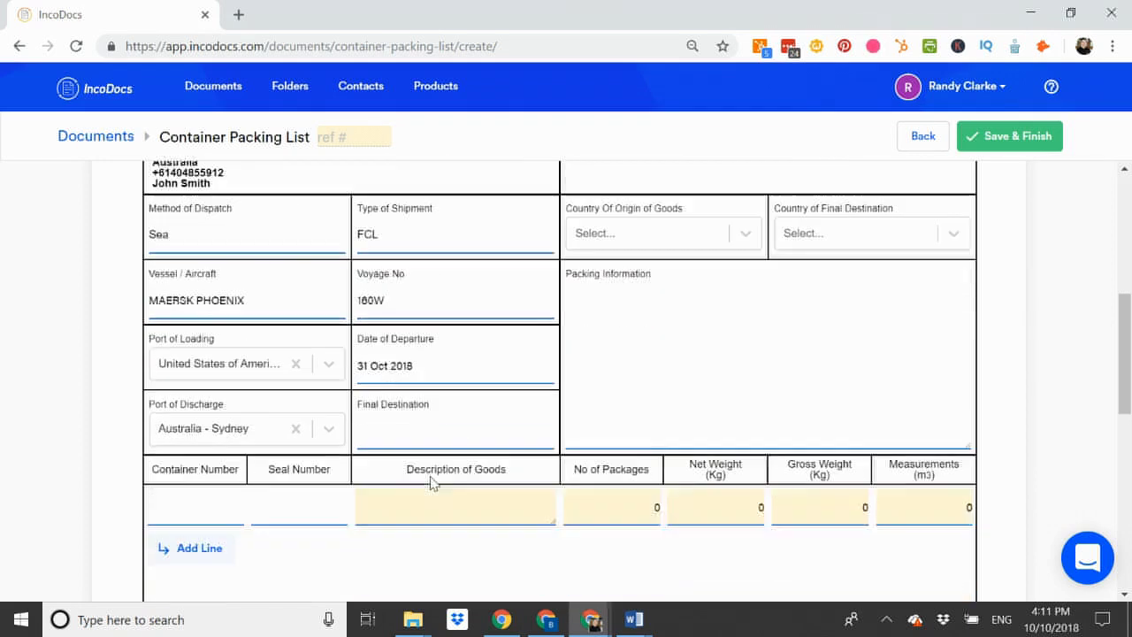
click(425, 433)
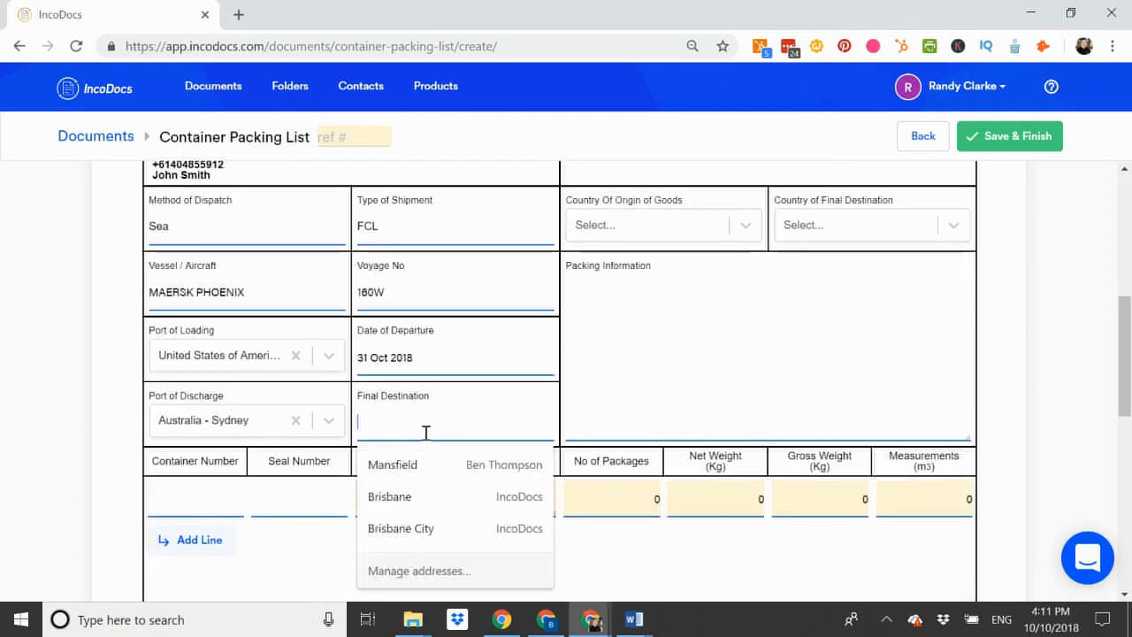
text(SYDNEY)
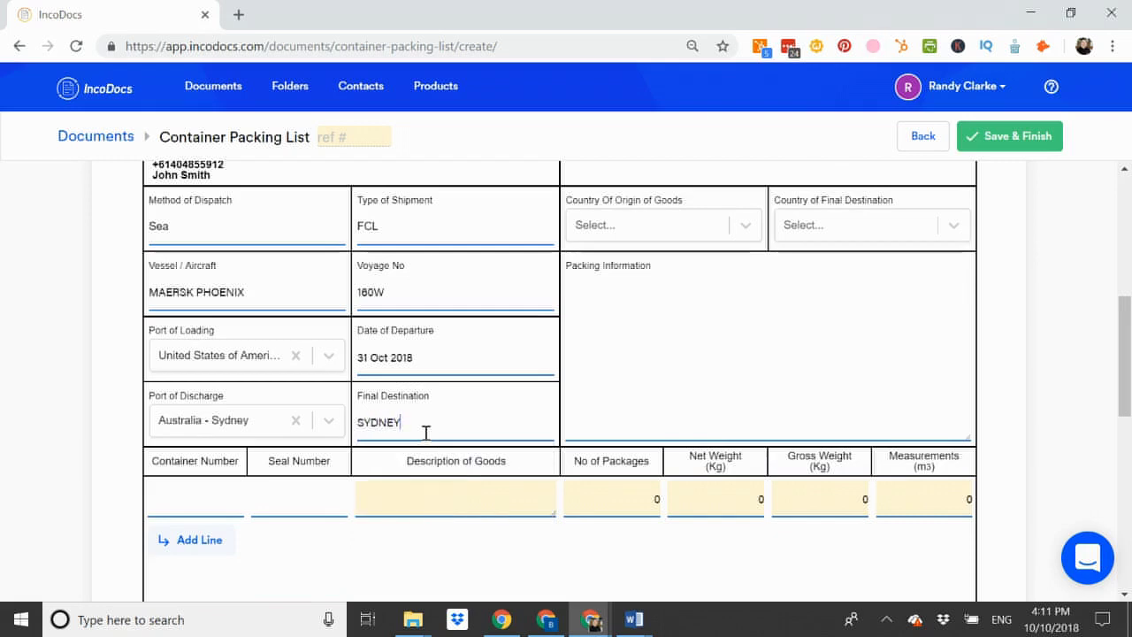
Enter 999 as the invoice number and set the invoice date to 10 Oct 2018.
scroll(425, 432, up, 4)
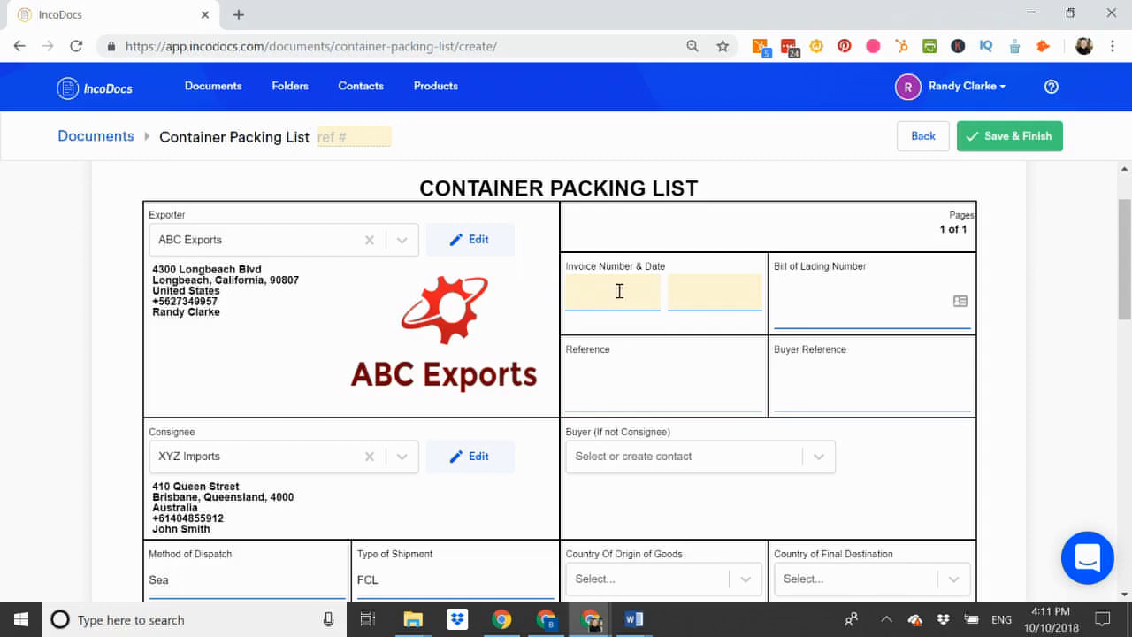
text(99)
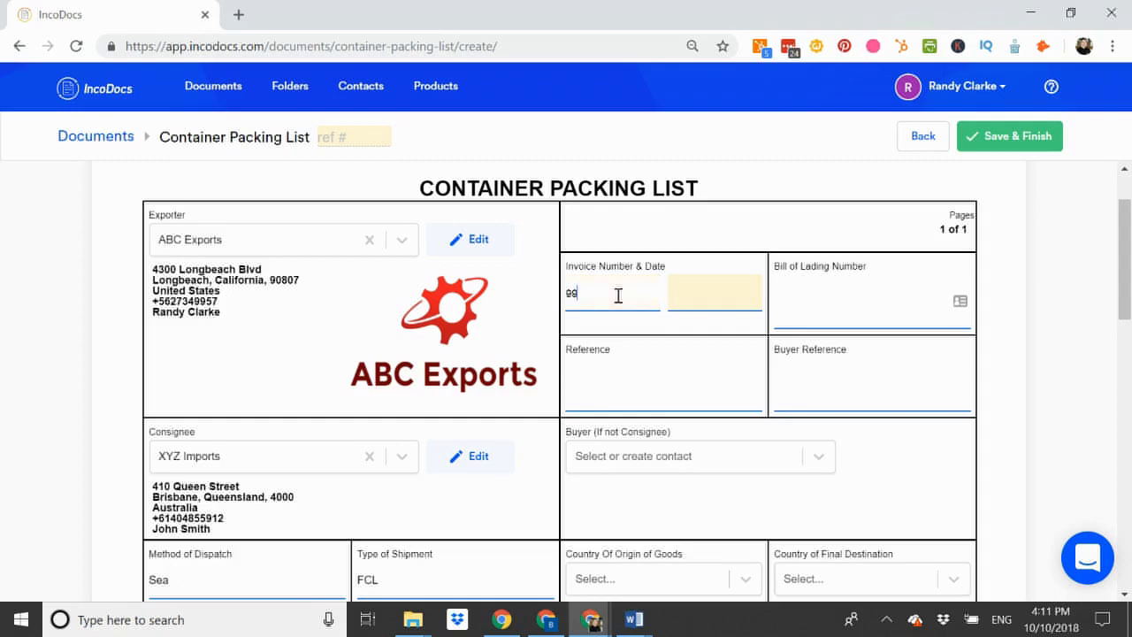
text(9)
click(708, 292)
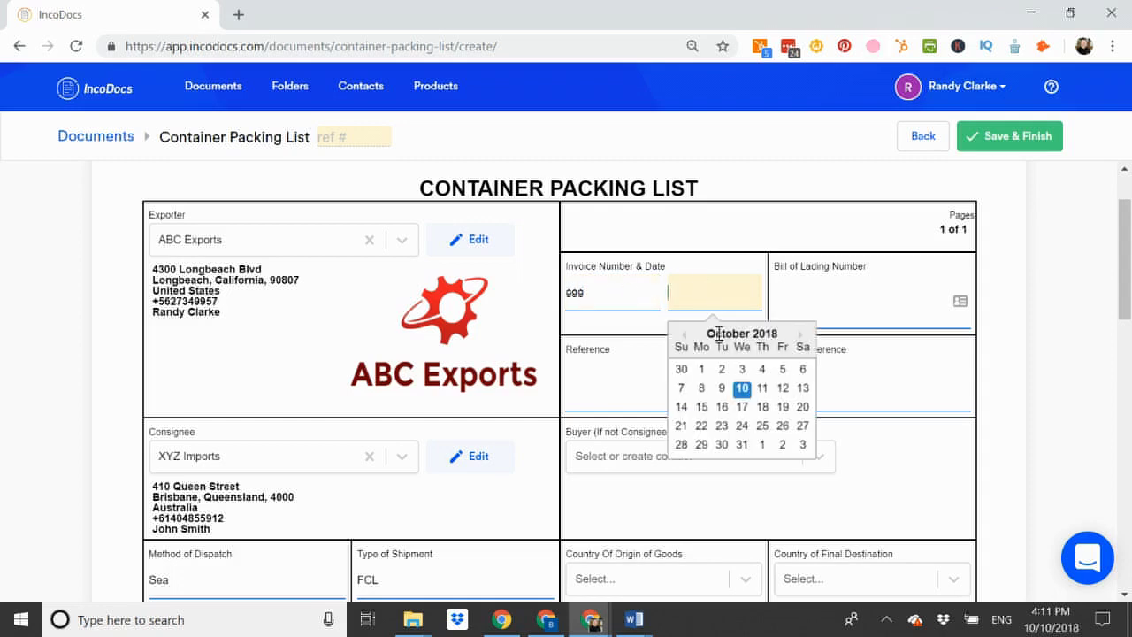
click(743, 395)
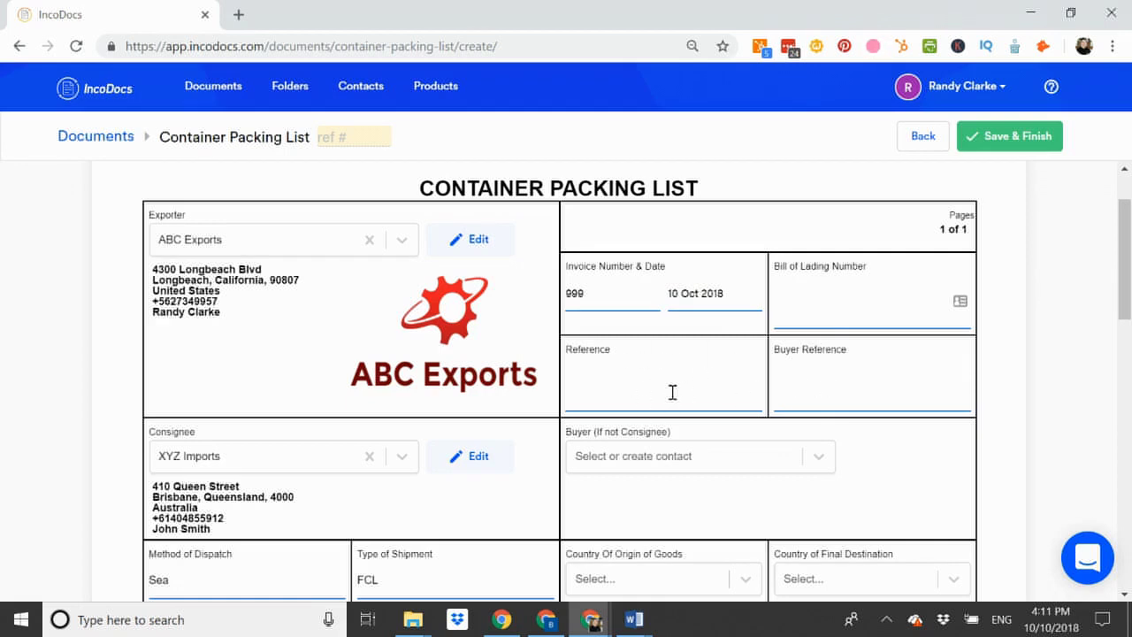
Set the country of origin of goods to United States and the country of final destination to Australia.
scroll(672, 392, down, 1)
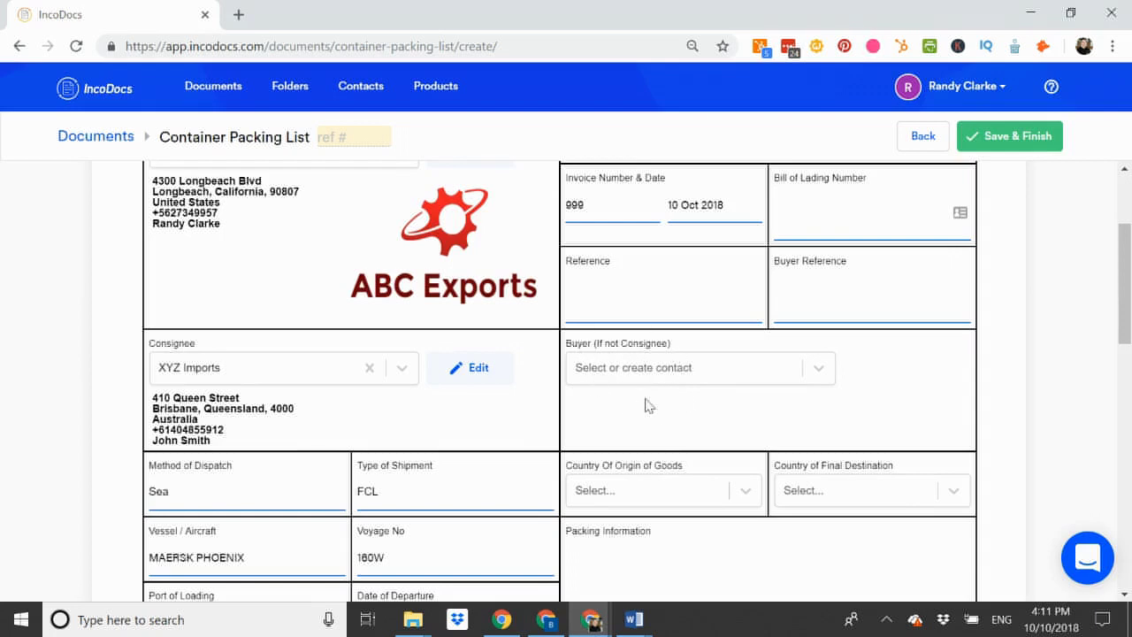
scroll(648, 405, down, 2)
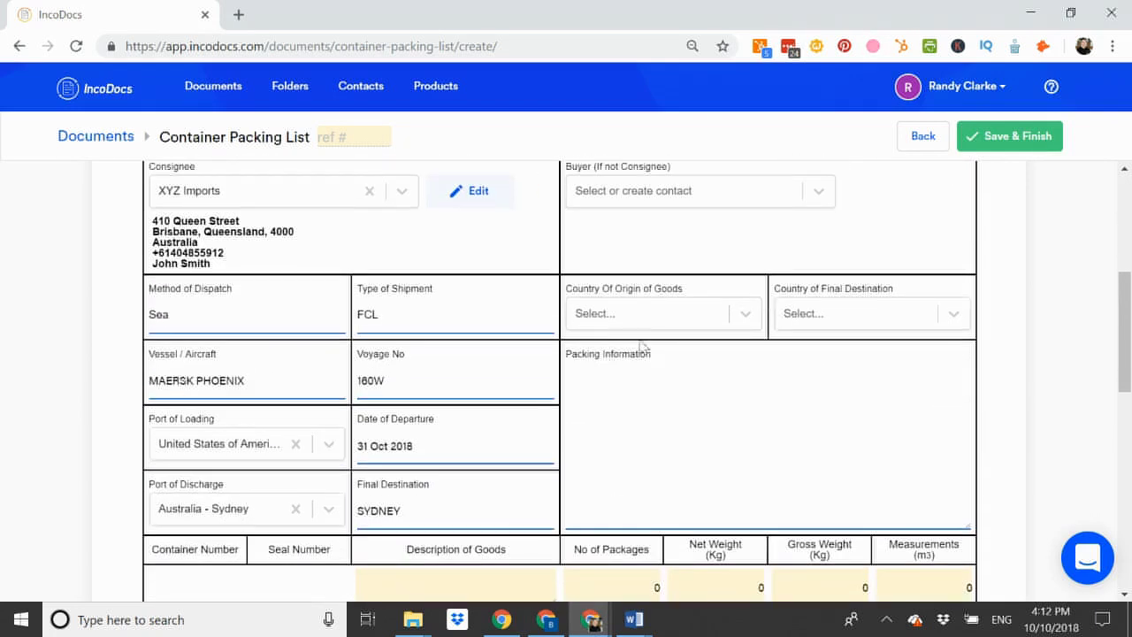
click(625, 325)
text(UNITED S)
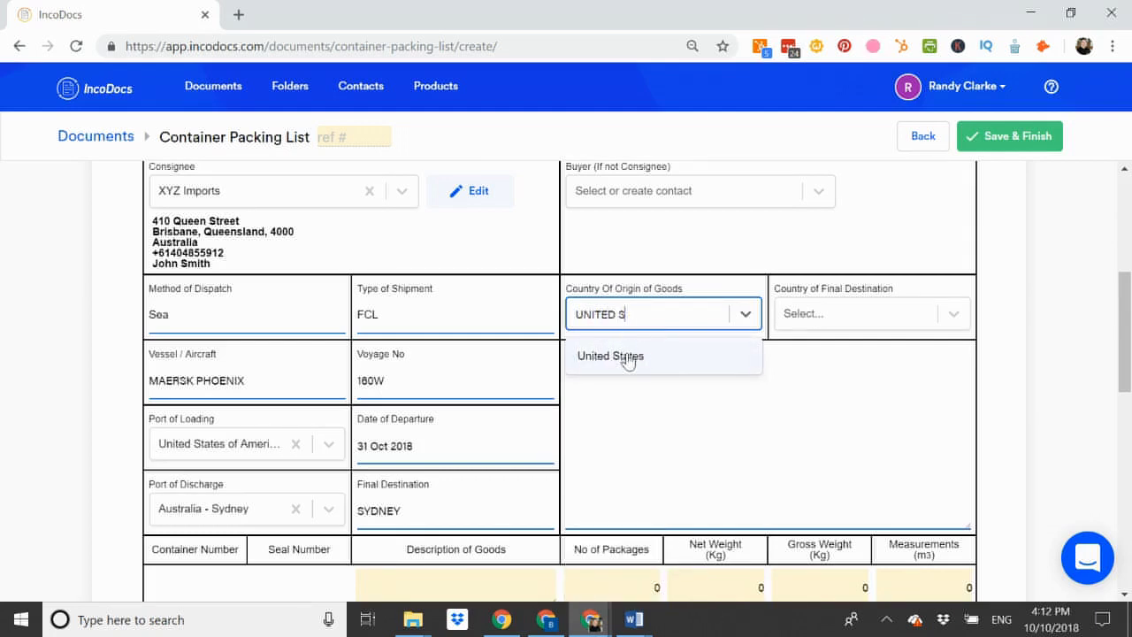
click(627, 357)
click(823, 316)
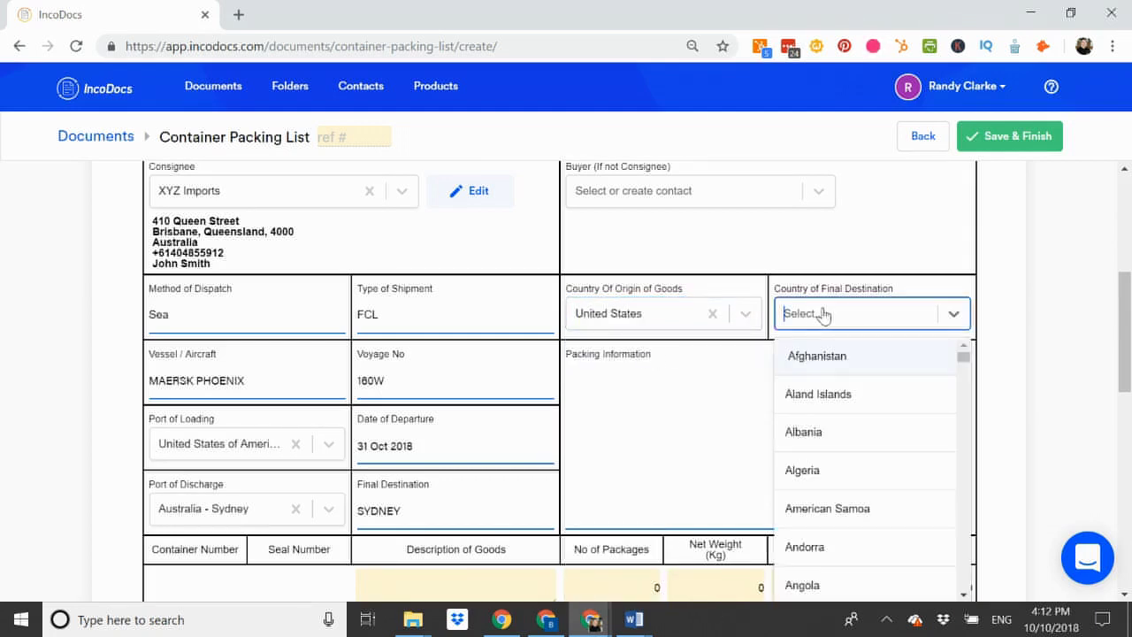
text(AUSTR)
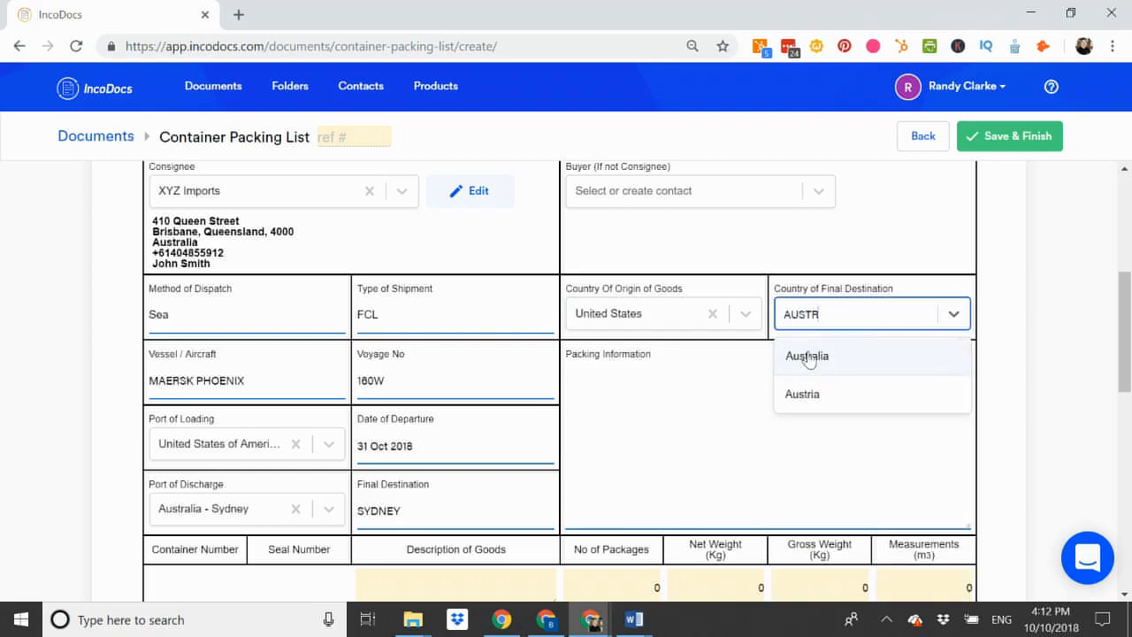
click(806, 356)
scroll(809, 358, down, 1)
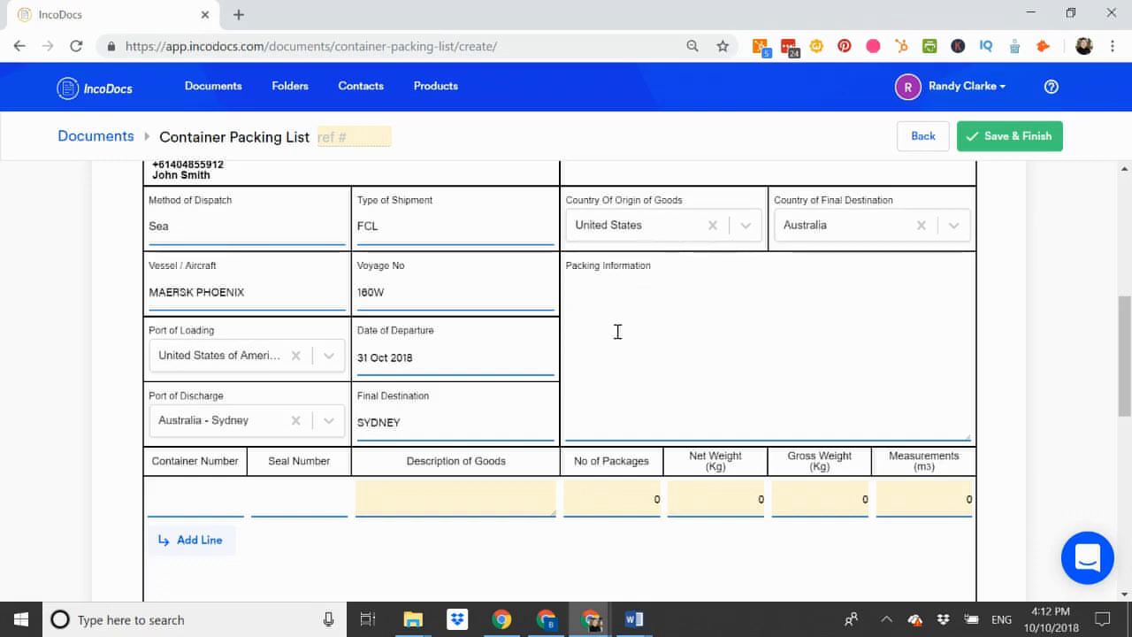
scroll(617, 332, down, 2)
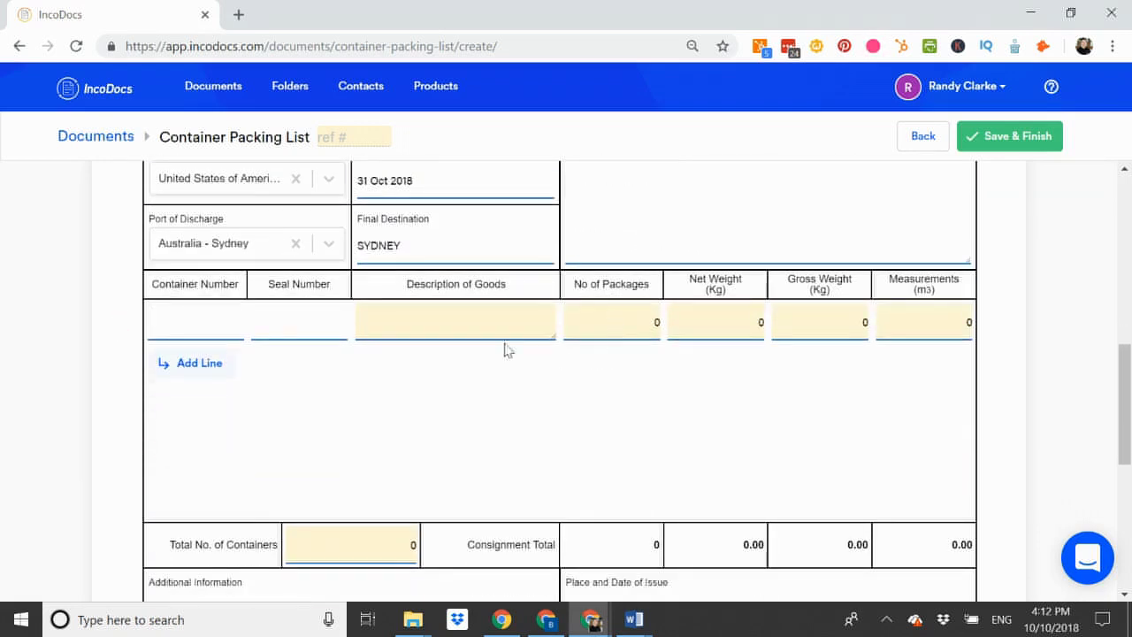
Fill the first goods line with container number TTIU3295728, seal number S17031765 and description BAR STOOLS, BAR TABLES, PALLETIZED.
mouse_move(154, 320)
click(187, 329)
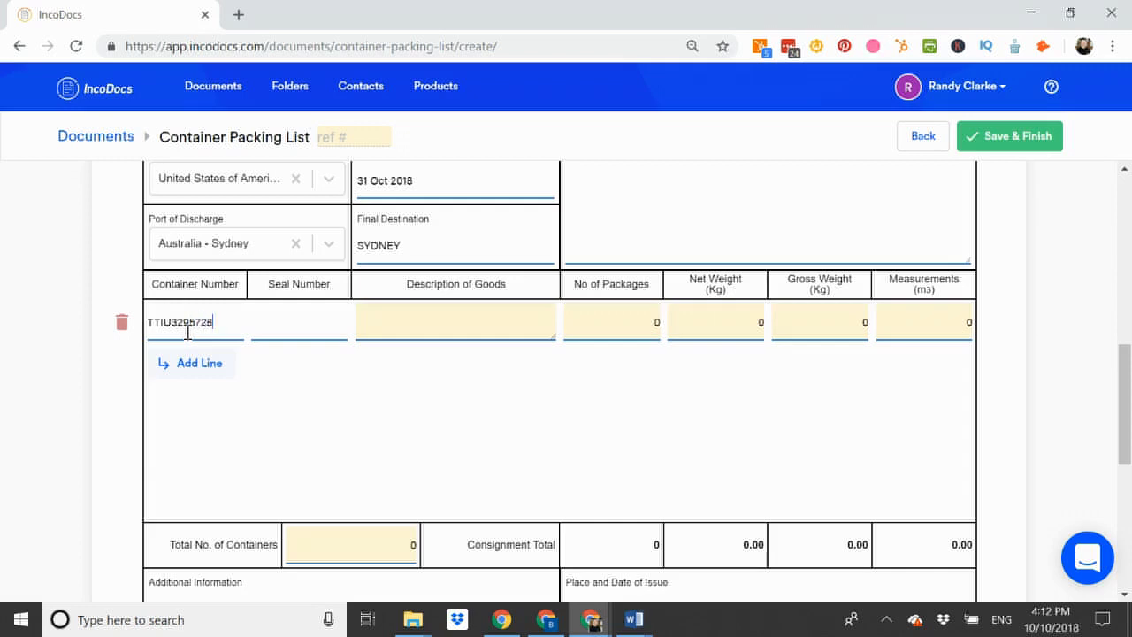
click(287, 327)
click(409, 330)
text(BAR)
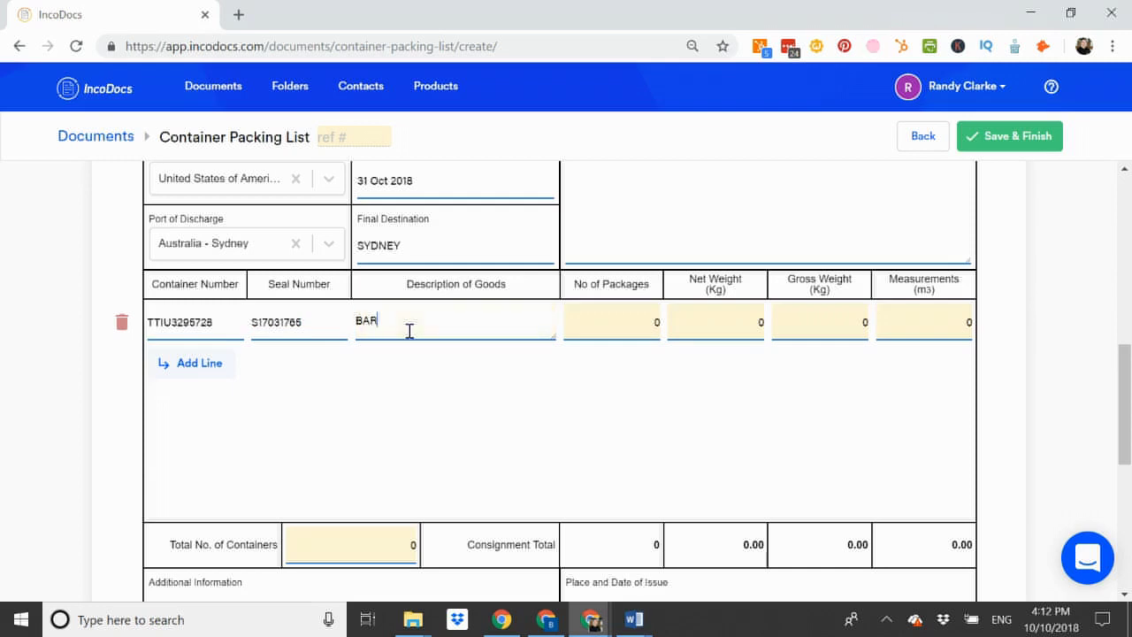
text( STOOLS, BAR TABLES, PA)
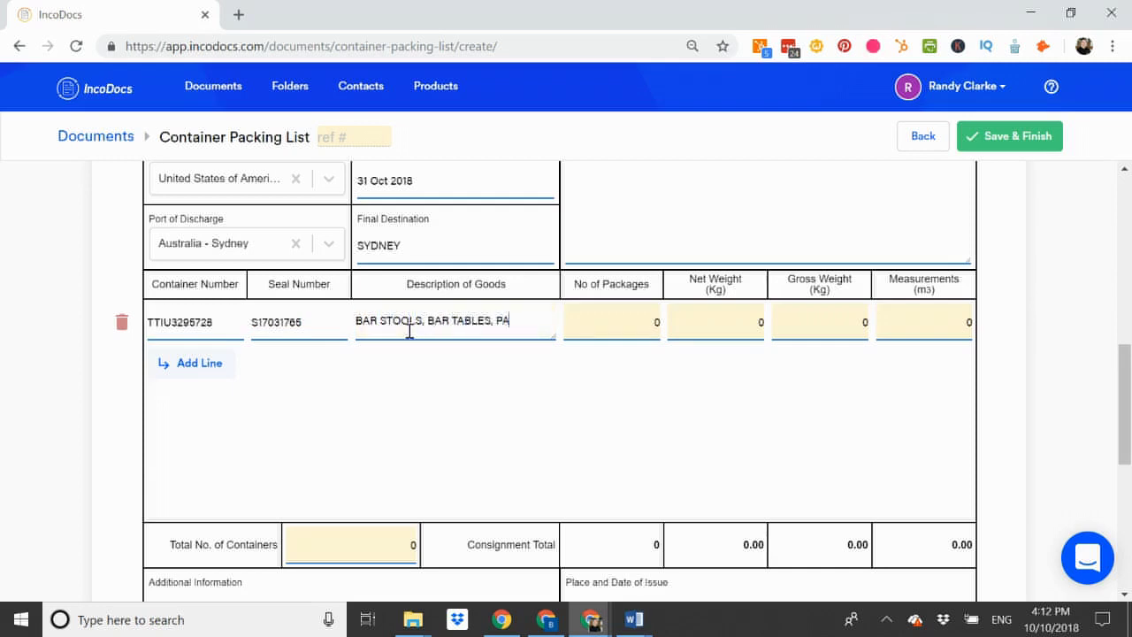
text(LLETIZED)
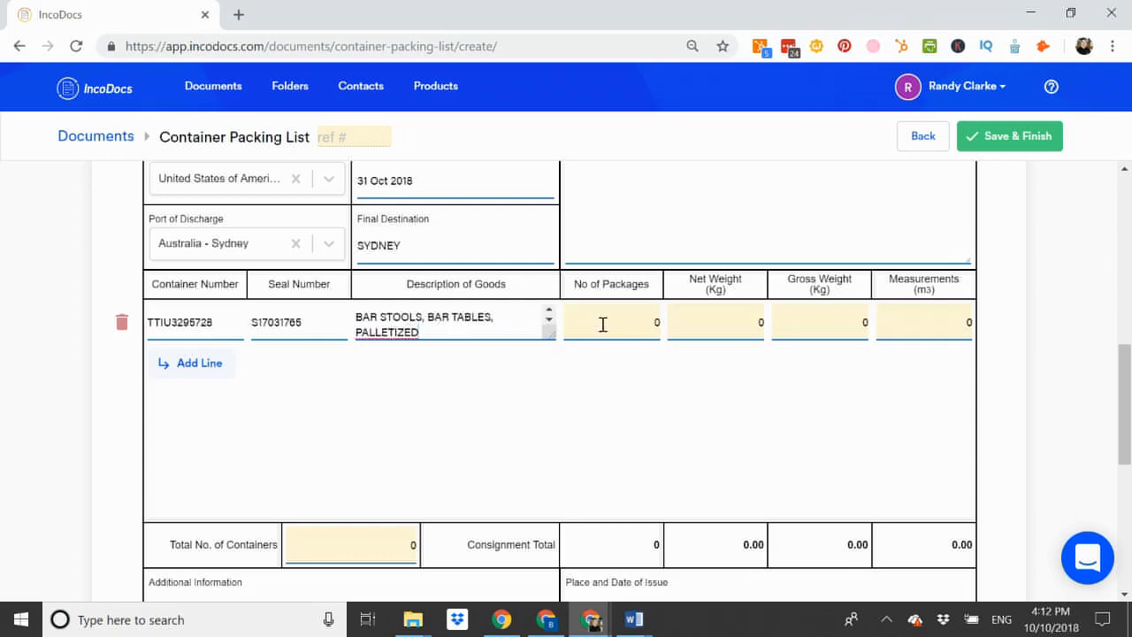
Enter 430 packages, net weight 11380 kg, gross weight 11690 kg and measurements 26.8 m3 for the container's goods line.
text(430)
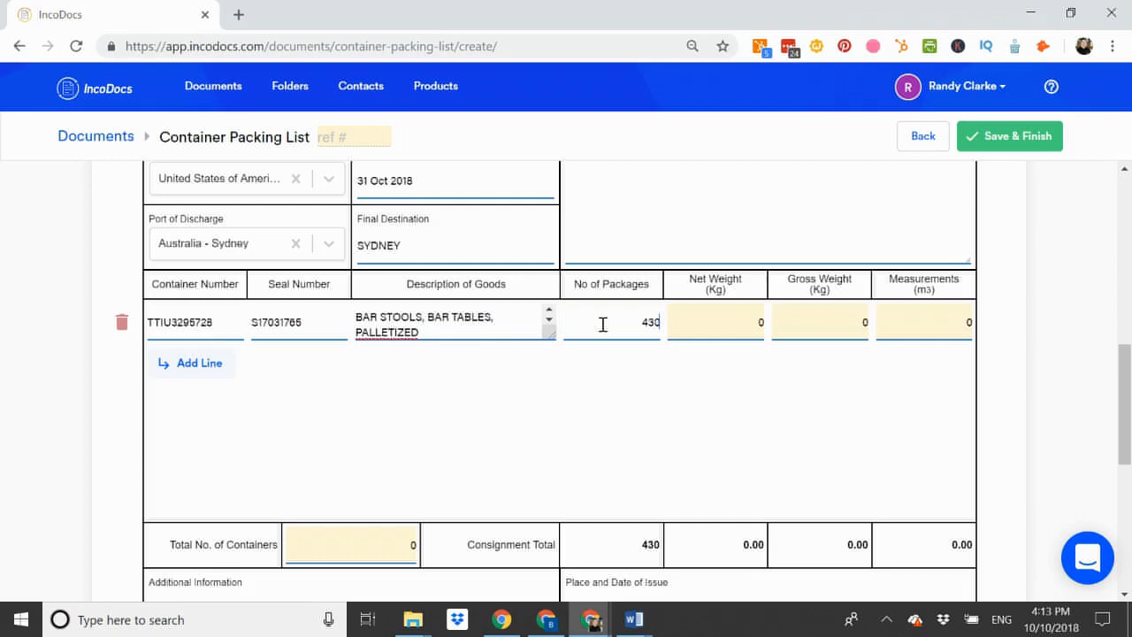
click(749, 322)
text(11380)
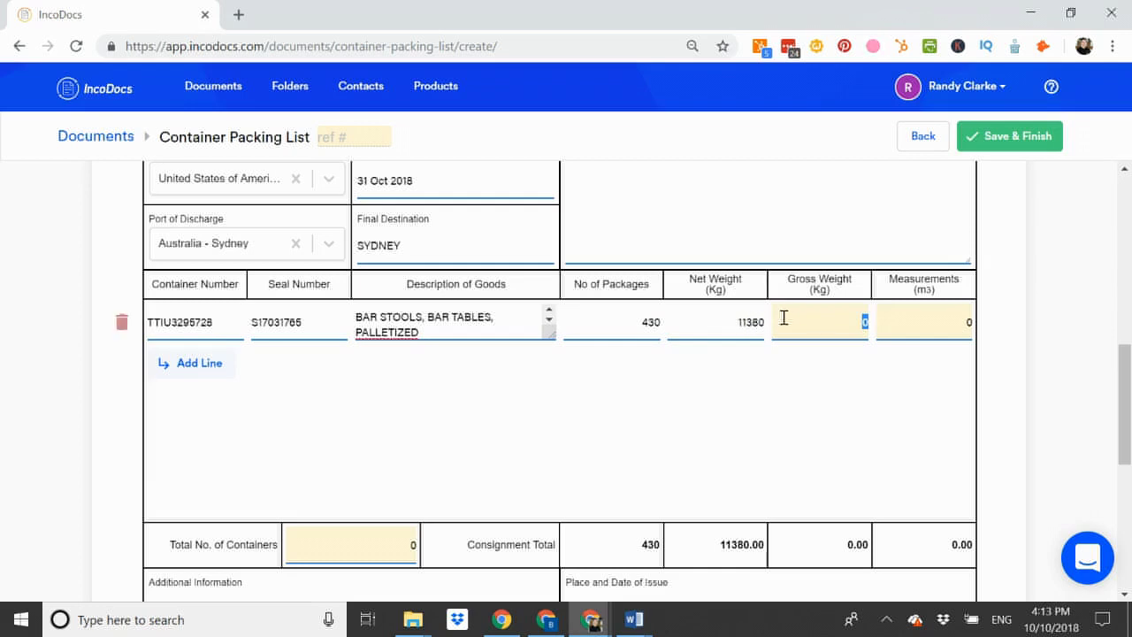
text(116)
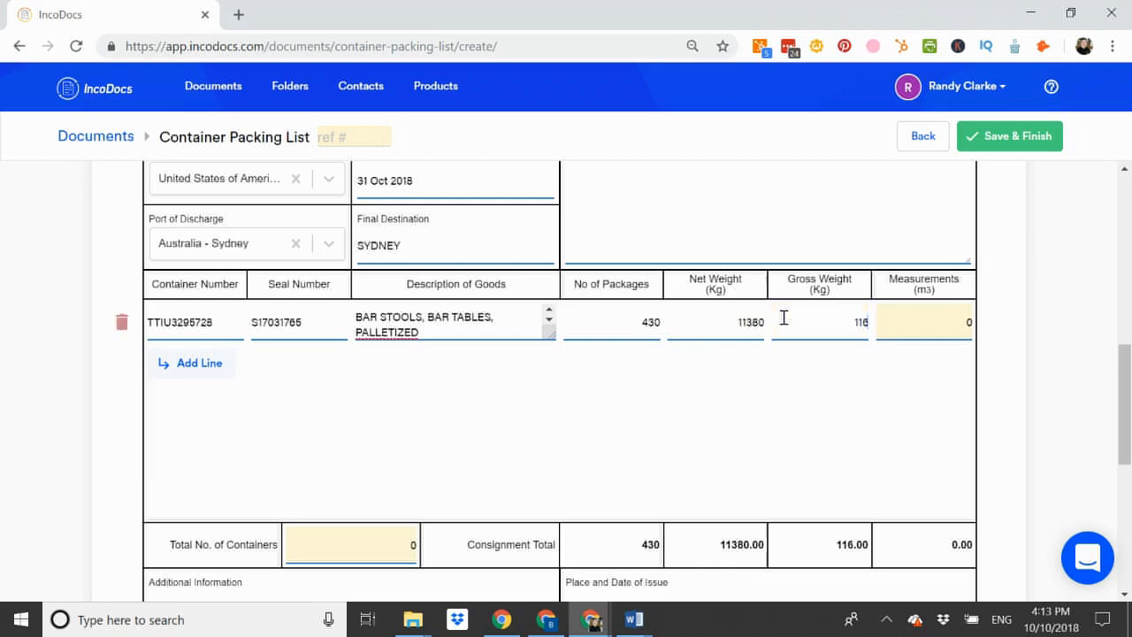
text(90)
text(26.8)
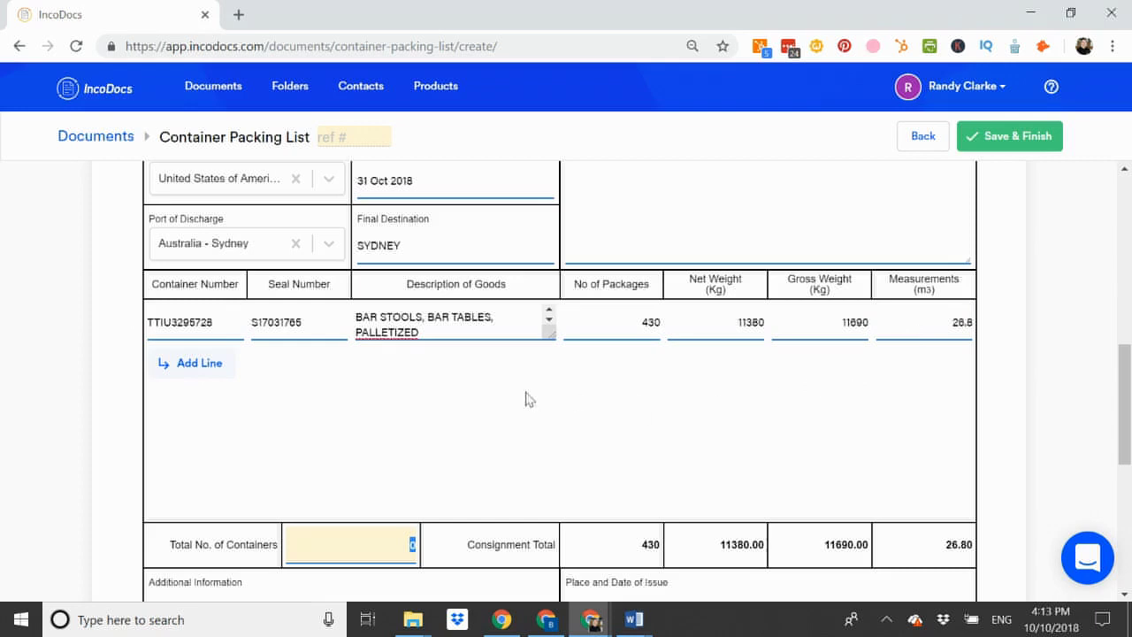
Add a second goods line and delete it again.
click(203, 374)
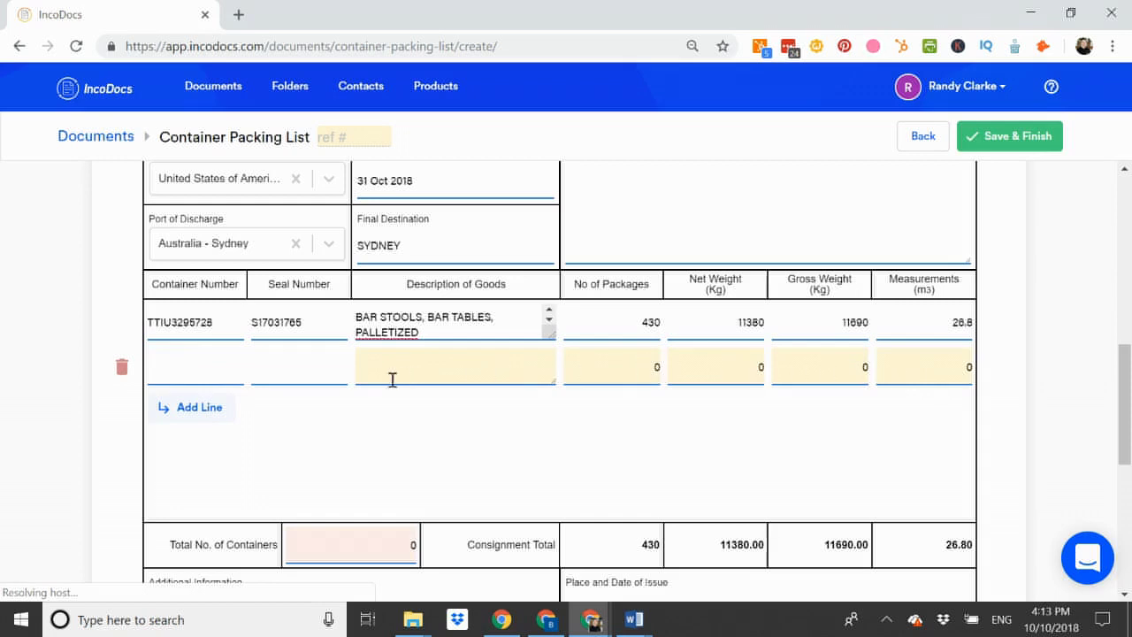
click(122, 370)
Set the total number of containers to 1, and enter LONGBEACH and 10 Oct 2018 as the place and date of issue.
scroll(286, 387, down, 1)
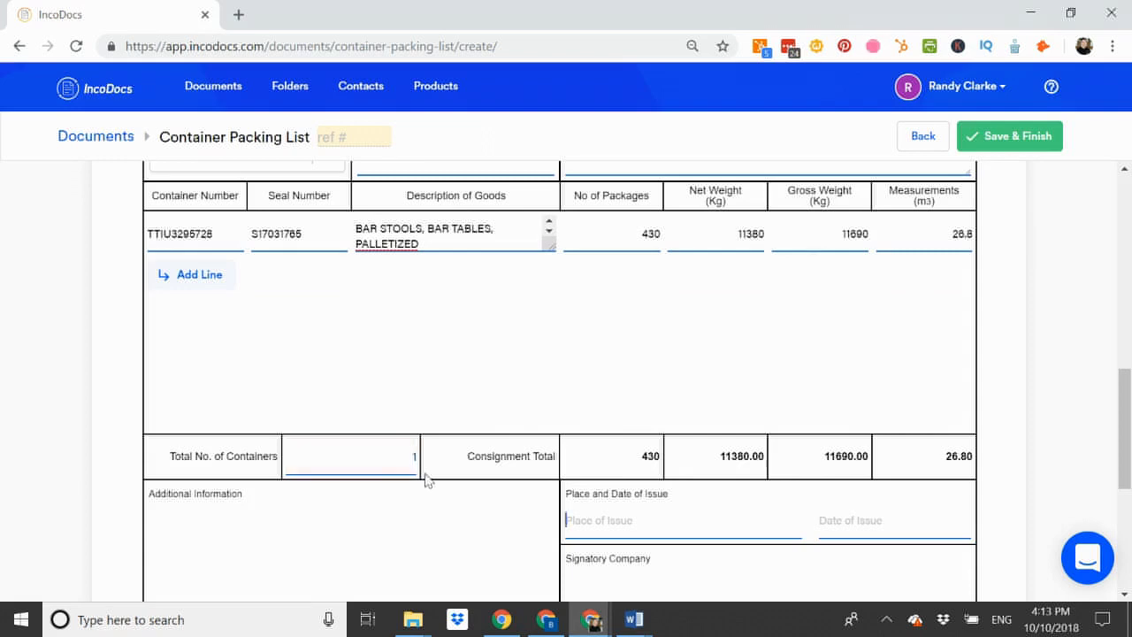
scroll(446, 409, down, 2)
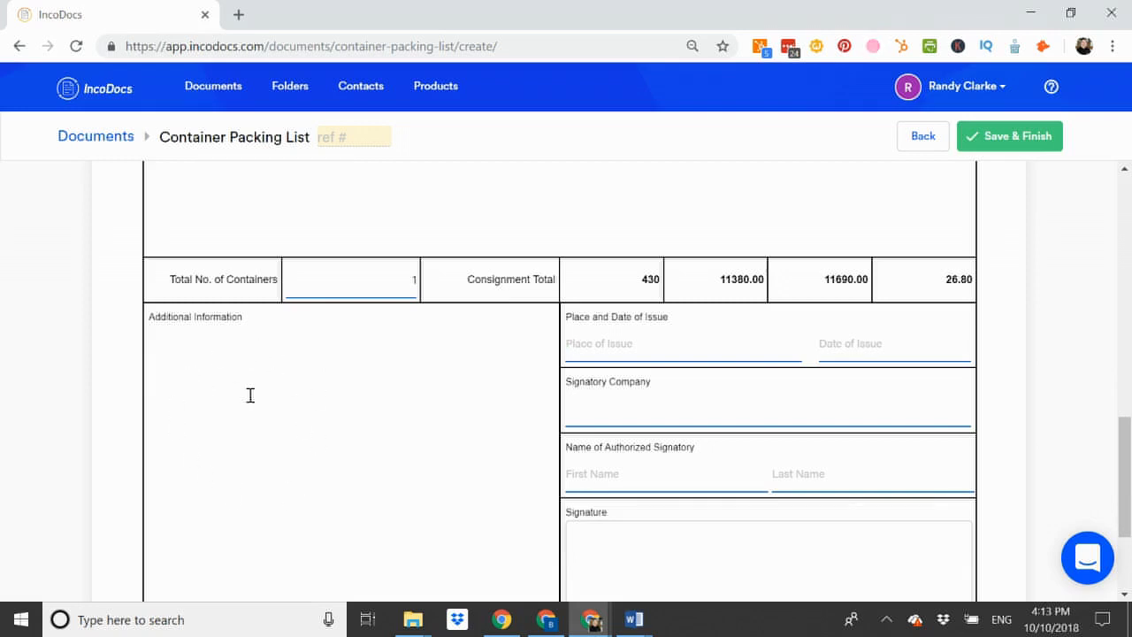
scroll(250, 395, down, 1)
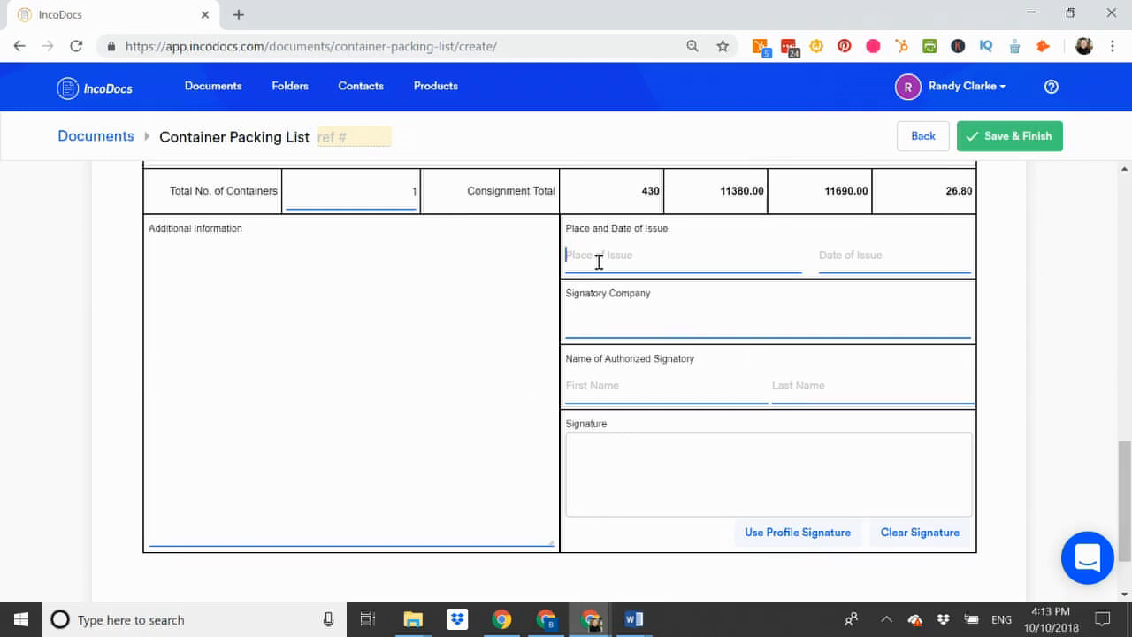
text(LONGBEACH)
click(864, 256)
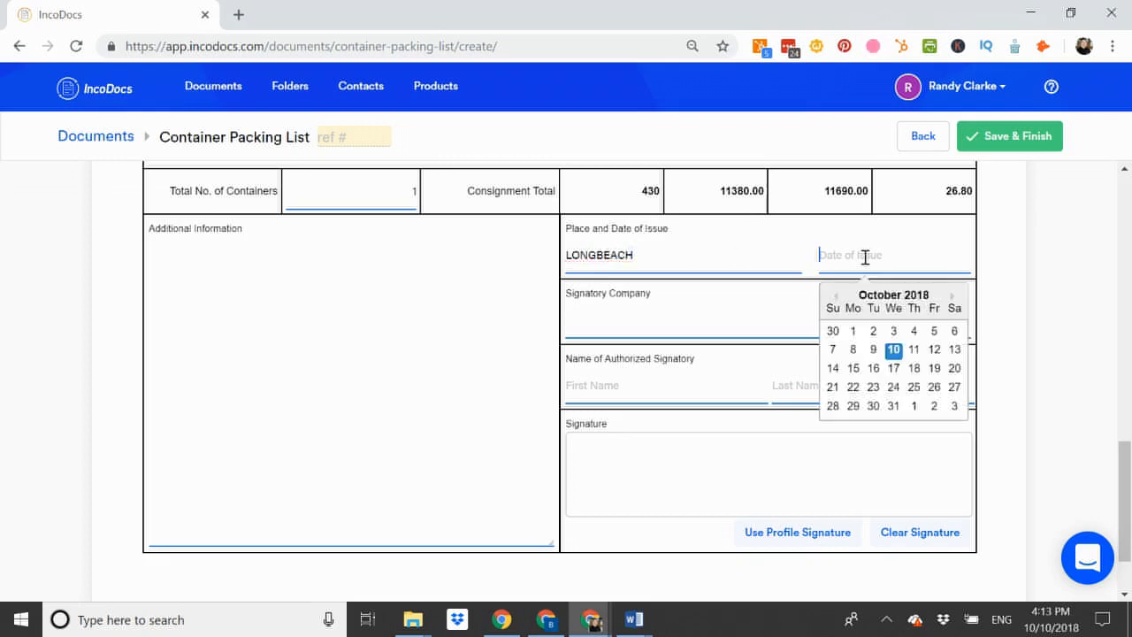
click(894, 351)
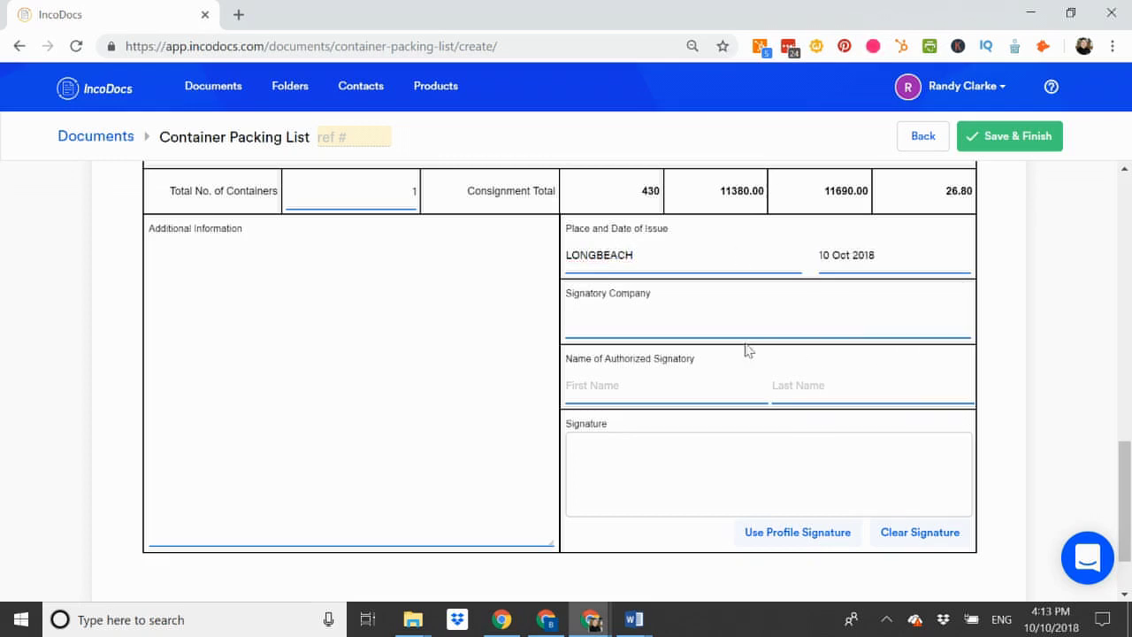
Enter ABC EXPORTS as the signatory company and fill in the authorized signatory's first and last name.
click(604, 328)
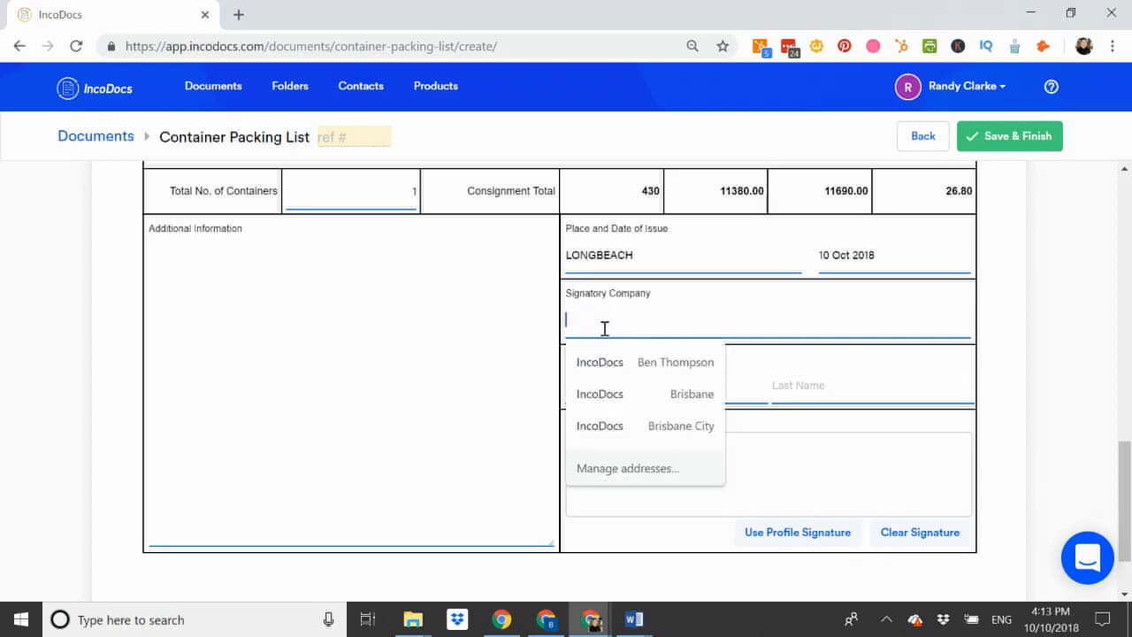
text(ABC EXPORTS)
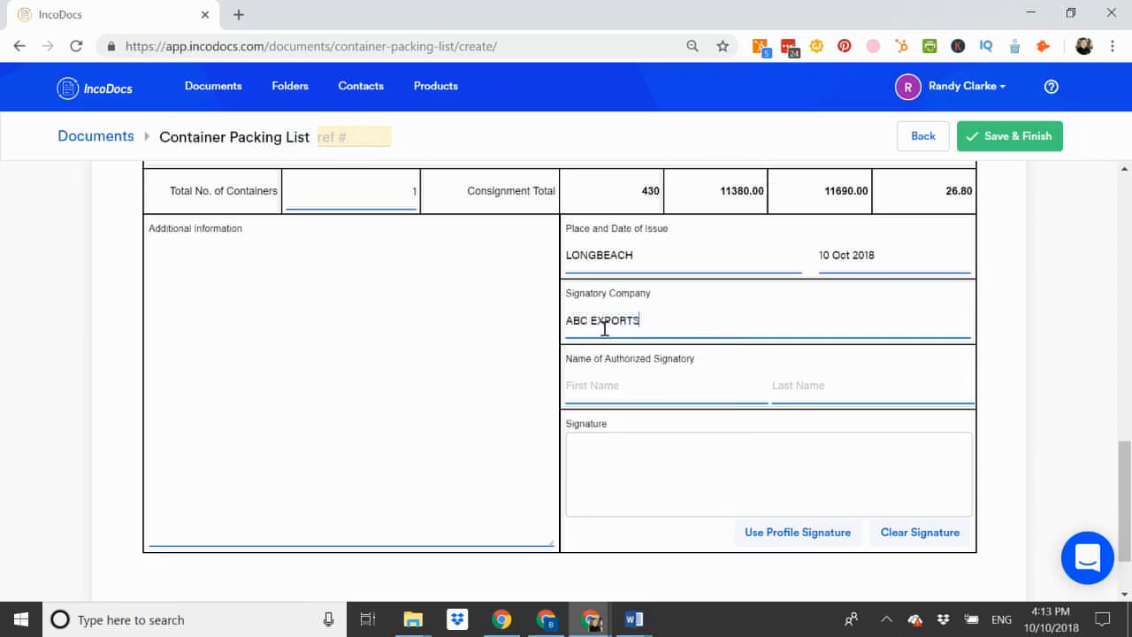
click(613, 383)
text(RANDY)
key(Tab)
text(C)
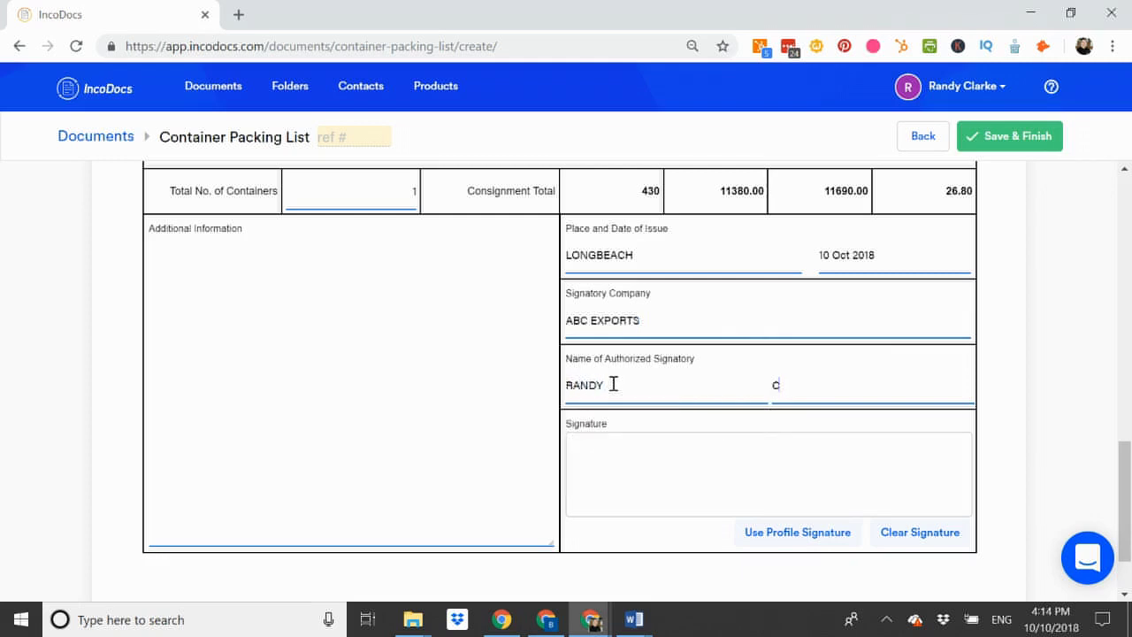
Try a hand-drawn signature, then replace it with the saved profile signature.
scroll(613, 387, down, 1)
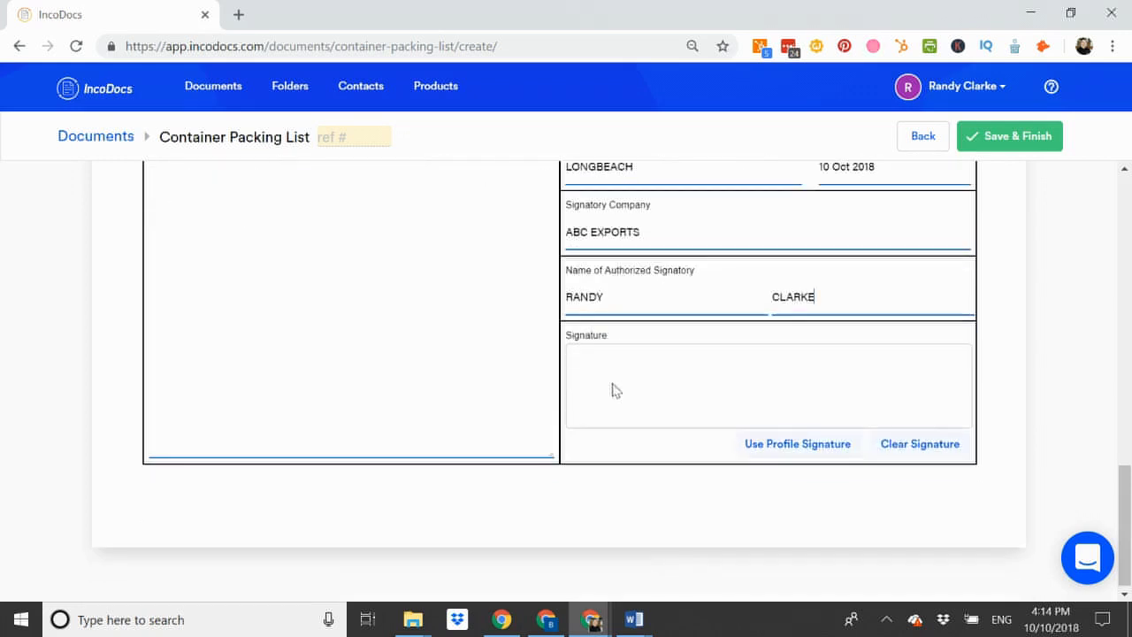
mouse_move(603, 393)
mouse_down()
mouse_move(652, 377)
mouse_move(636, 399)
mouse_move(679, 361)
mouse_move(708, 384)
mouse_up()
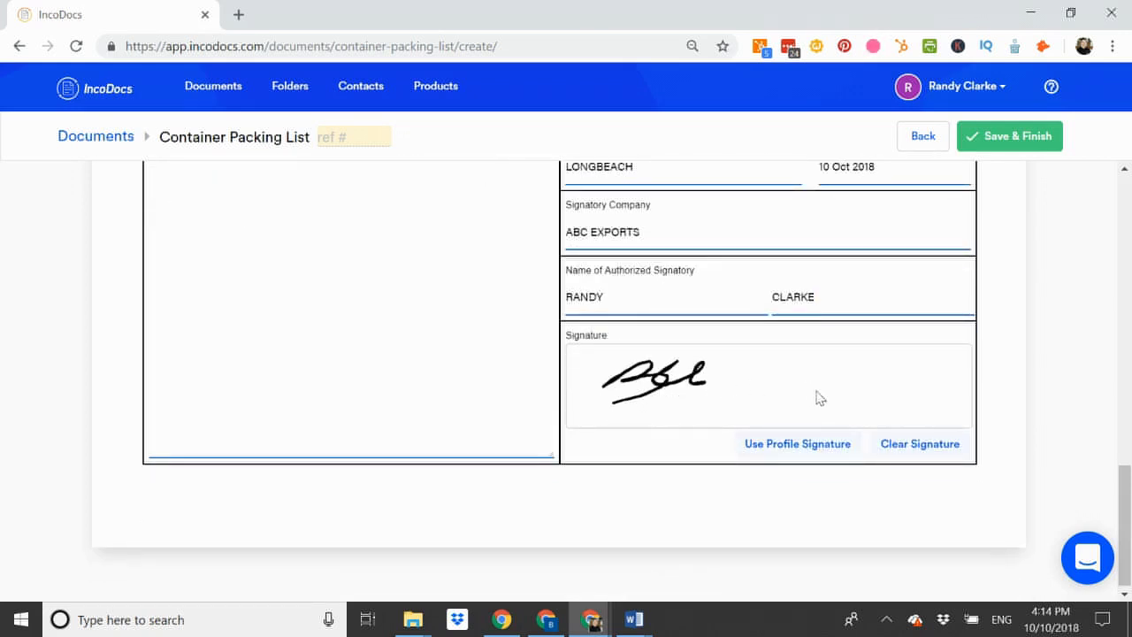
click(896, 444)
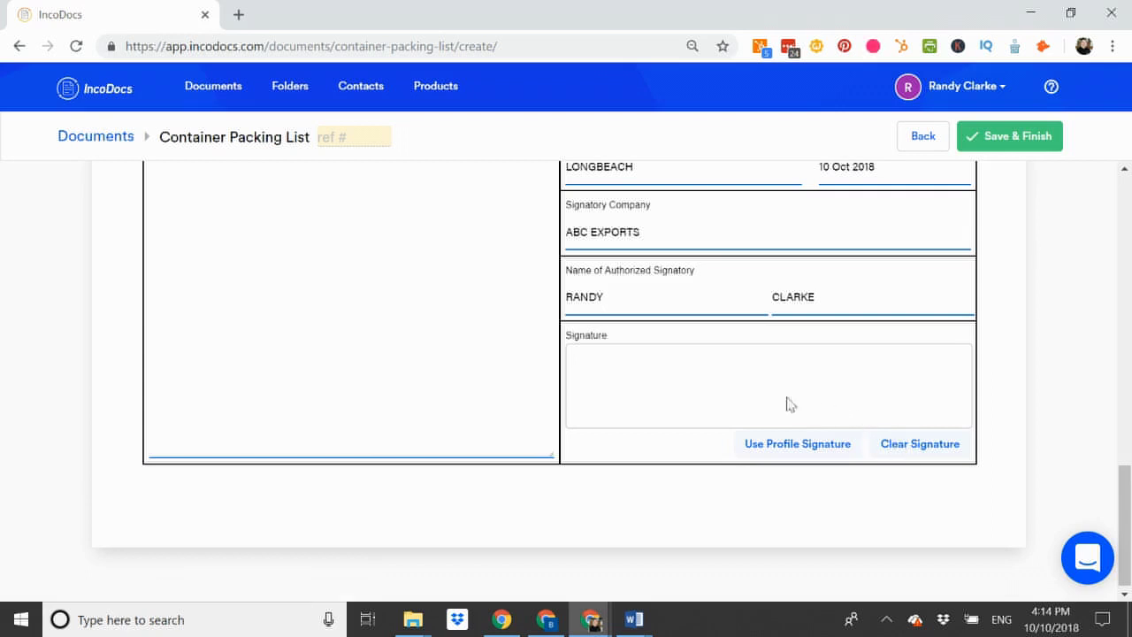
click(781, 448)
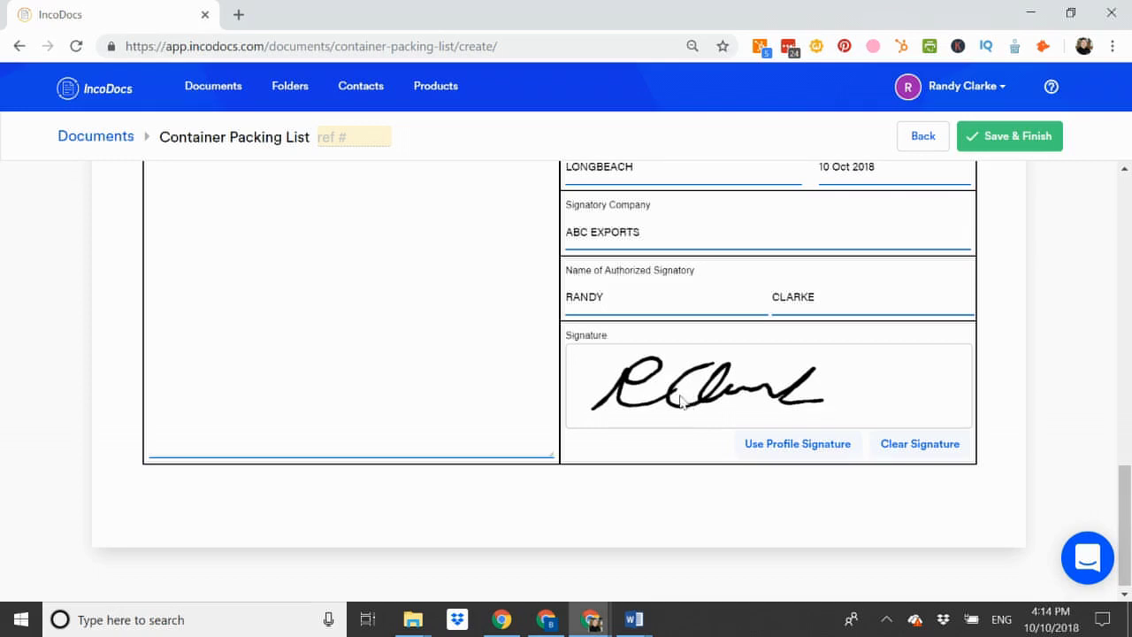
Give the packing list the reference number 999, then save and finish the document.
scroll(600, 389, up, 10)
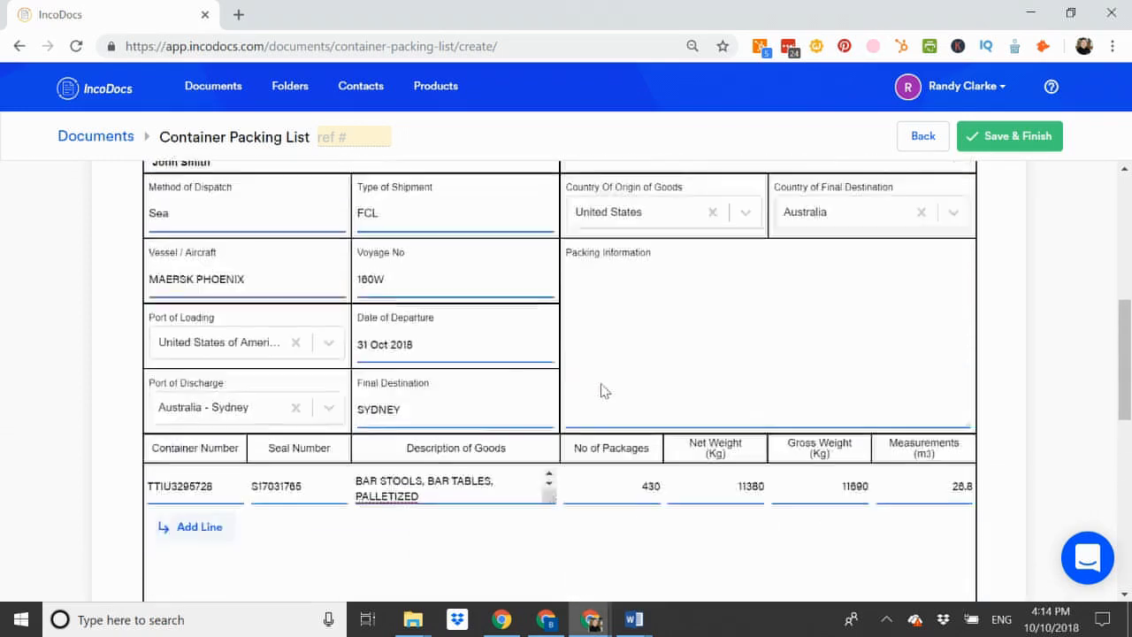
scroll(366, 157, up, 2)
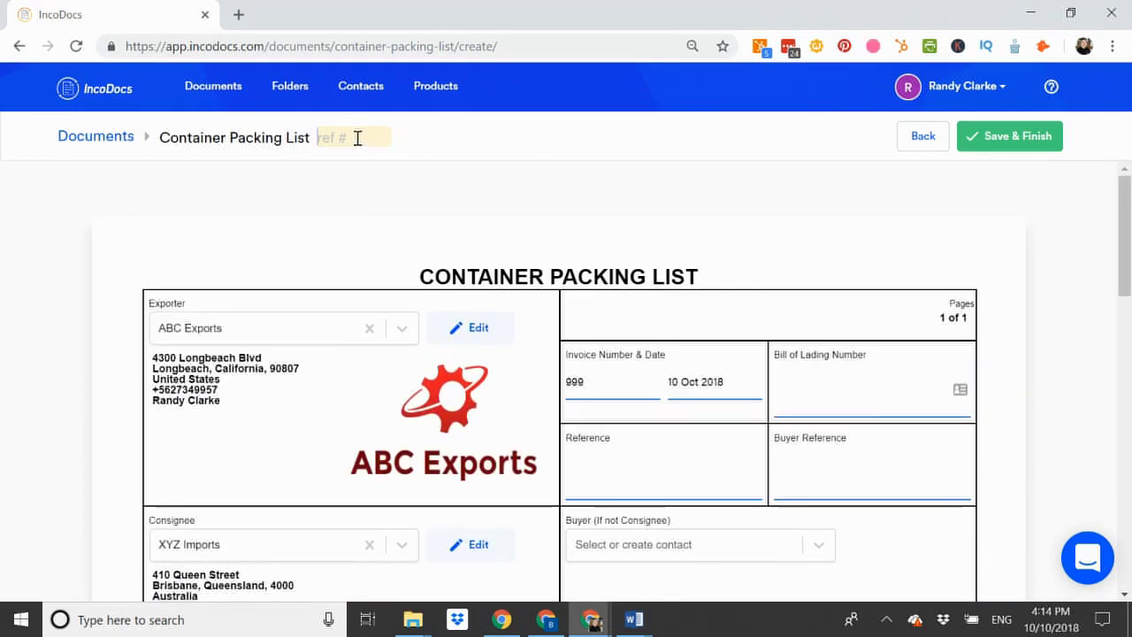
click(357, 139)
text(999)
click(1007, 145)
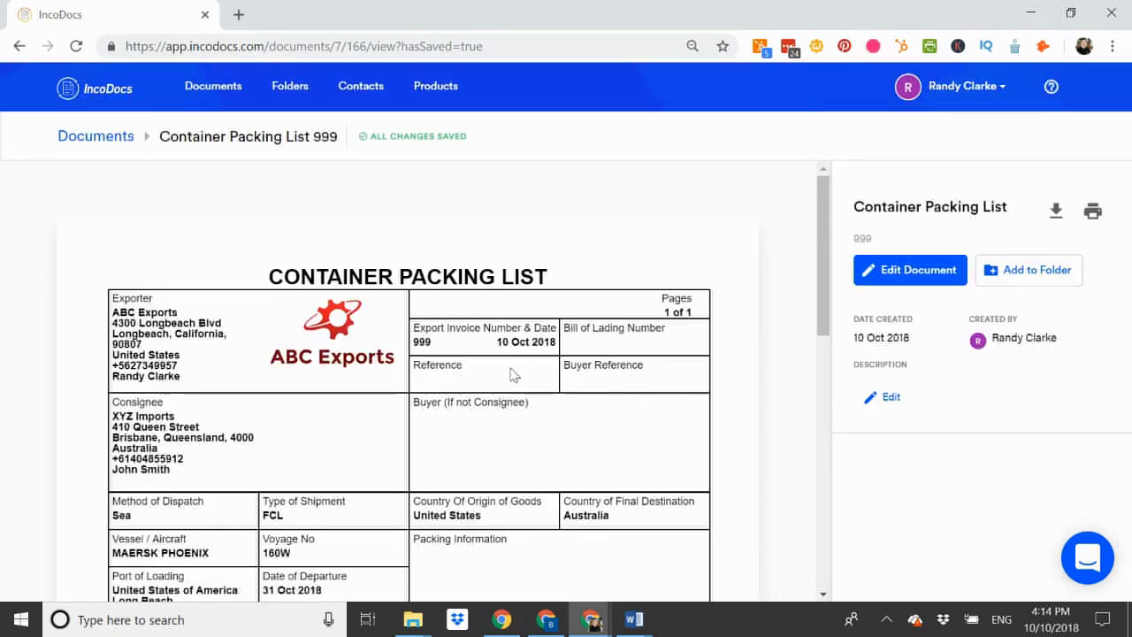
Review the saved container packing list from the header down to the goods line, totals and signature.
scroll(511, 375, down, 1)
scroll(511, 375, down, 5)
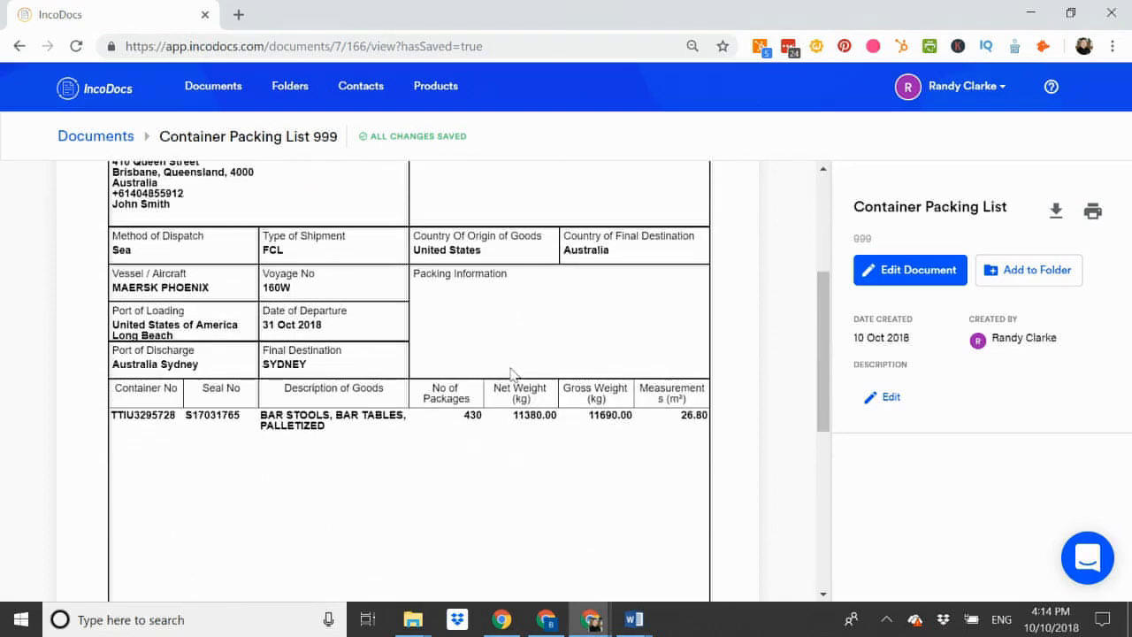
scroll(512, 373, down, 2)
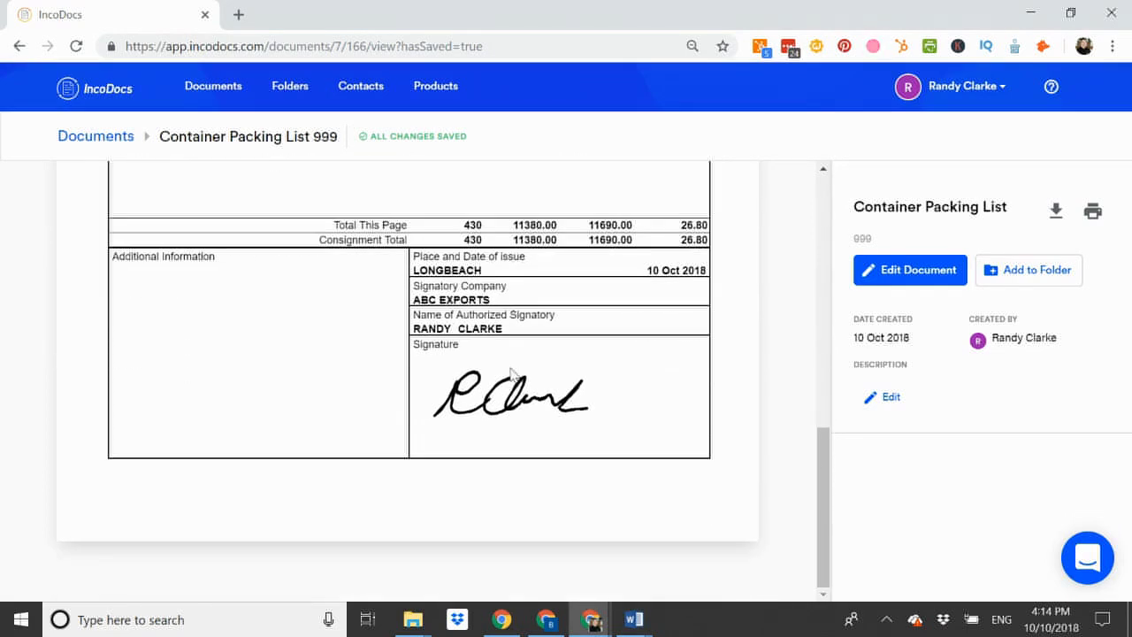
scroll(555, 411, up, 8)
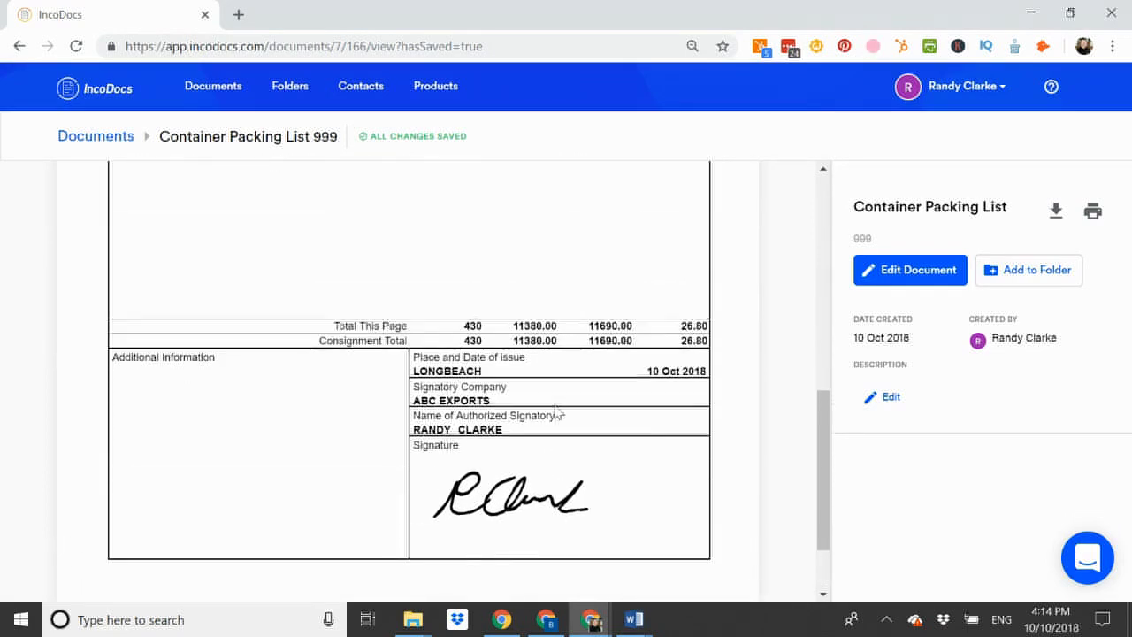
scroll(556, 411, up, 1)
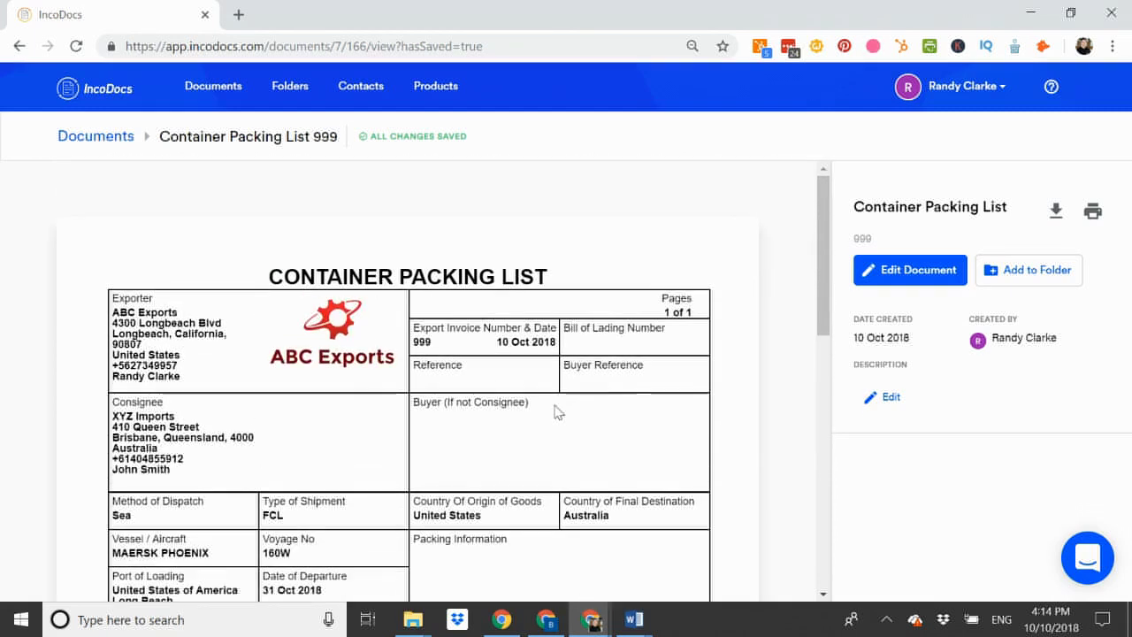